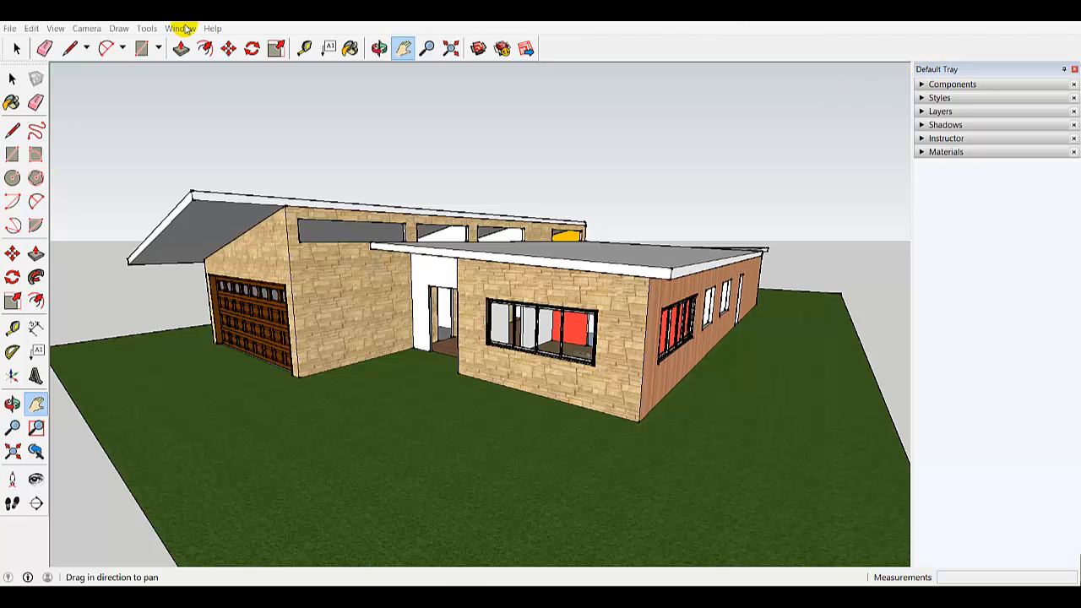
# Show the Scenes section in the Default Tray
pyautogui.click(187, 29)
pyautogui.moveTo(249, 41)
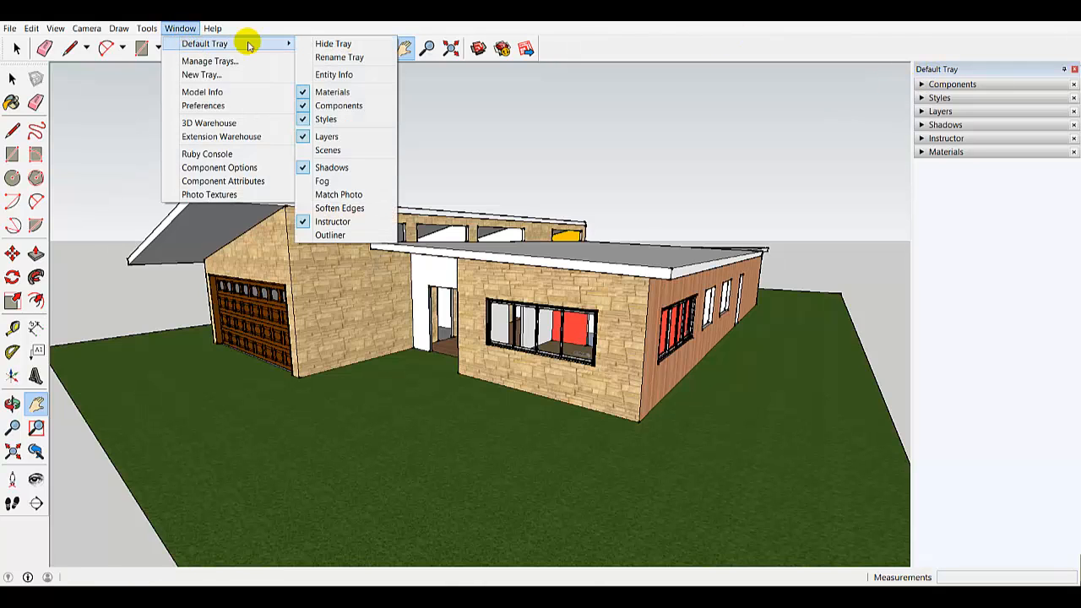
pyautogui.click(328, 151)
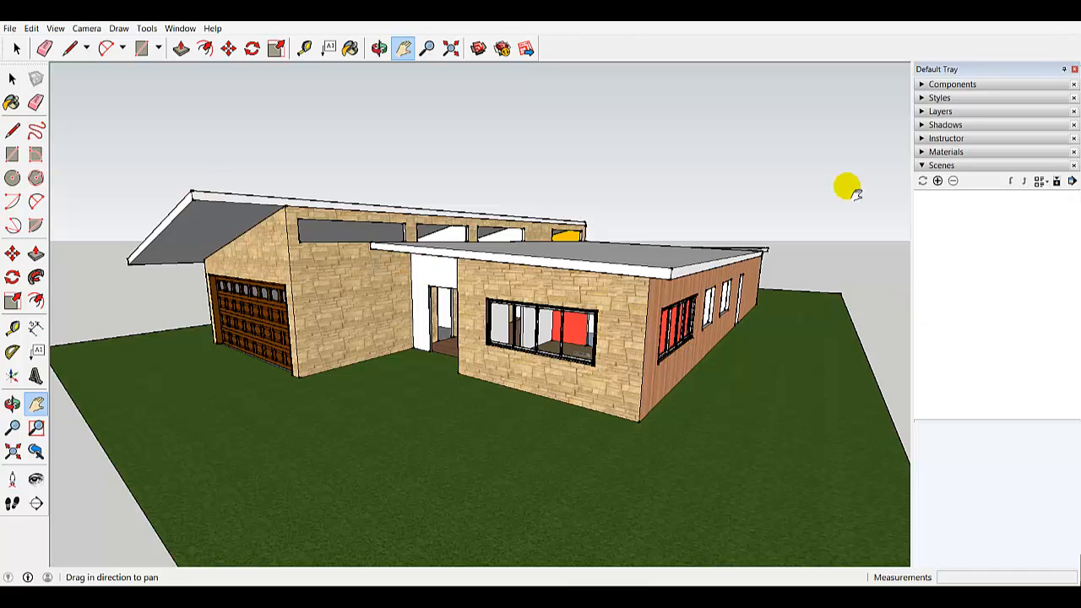
# Create a scene from the current front corner view of the house, saving the style changes as a new style
pyautogui.click(937, 181)
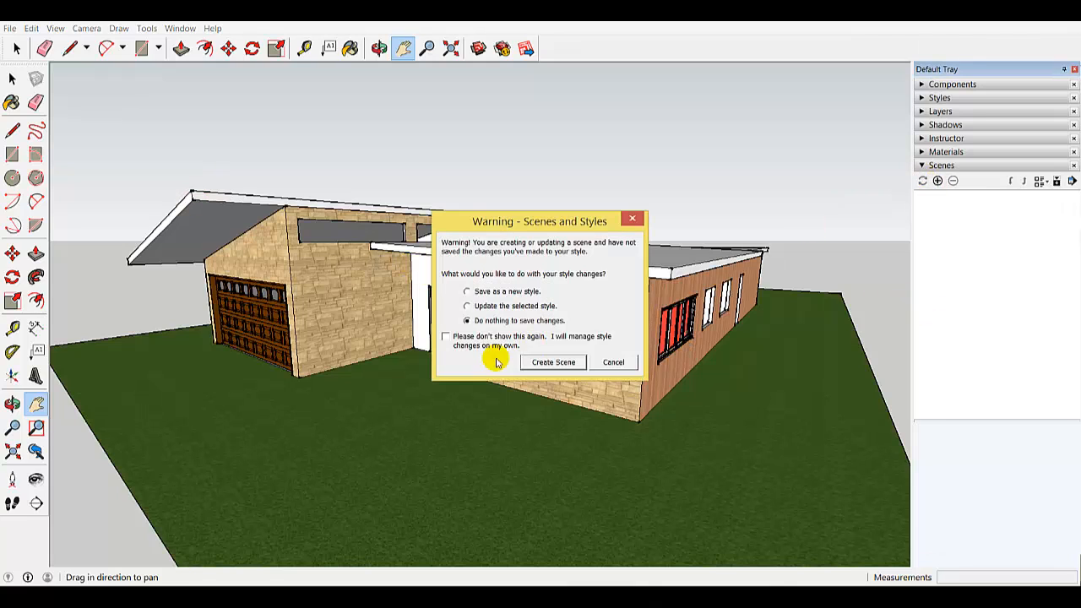
pyautogui.click(468, 291)
pyautogui.click(534, 363)
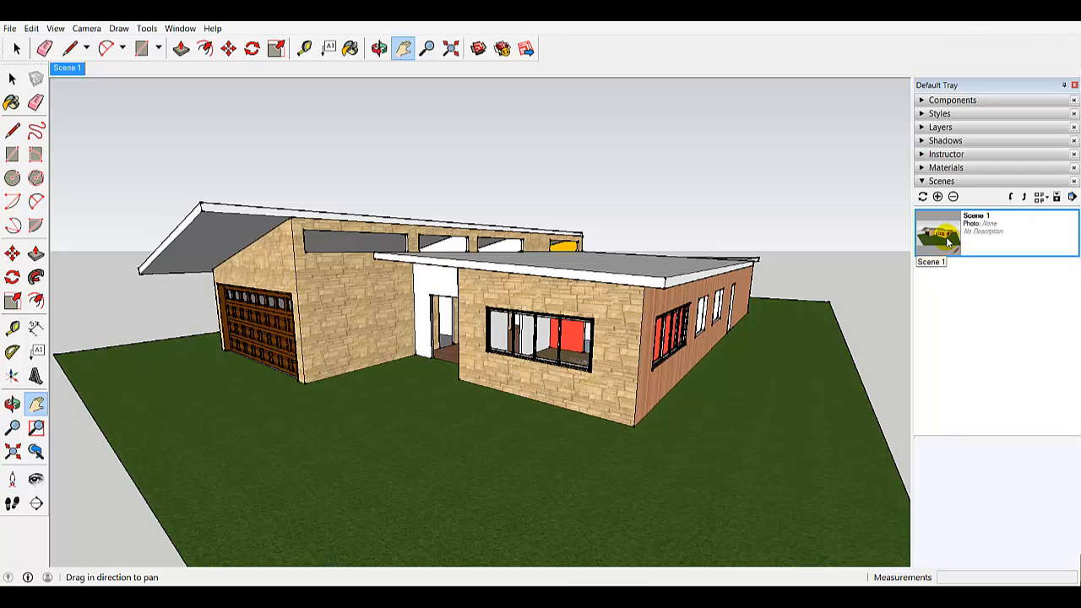
# Add a second scene showing the rear facade with the blue-framed glass doors, and play back both scenes
pyautogui.click(379, 48)
pyautogui.moveTo(747, 278); pyautogui.dragTo(460, 100)
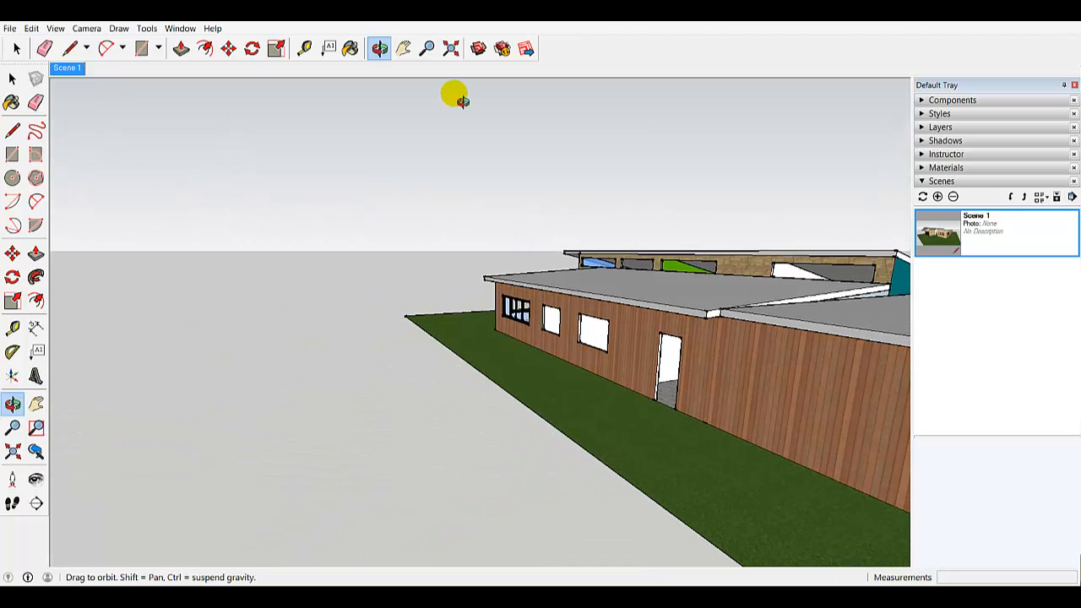
pyautogui.click(403, 48)
pyautogui.moveTo(791, 306); pyautogui.dragTo(433, 268)
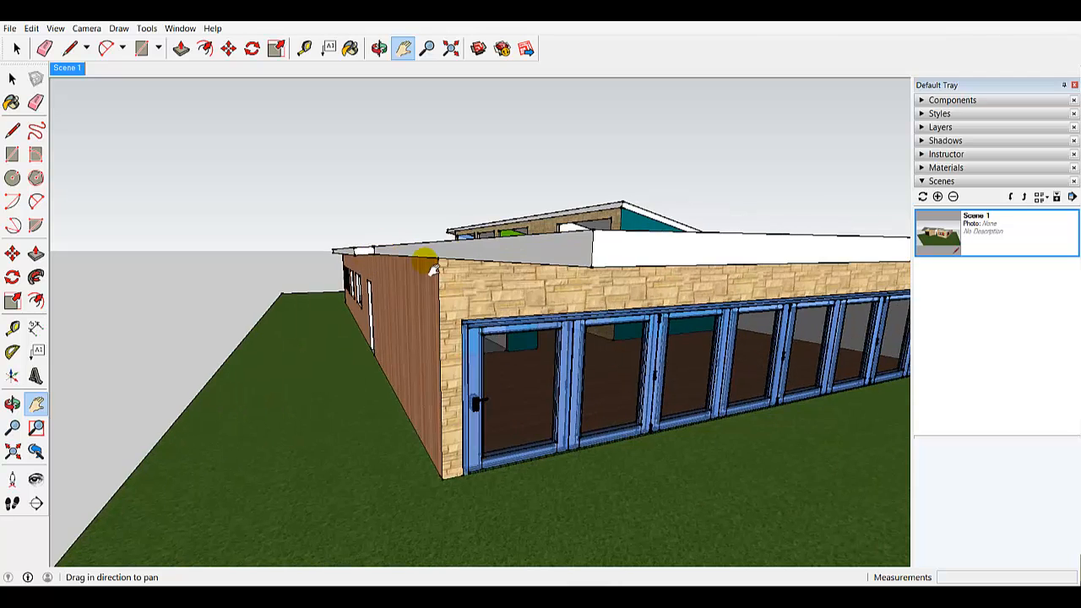
pyautogui.scroll(-4, 685, 351)
pyautogui.moveTo(734, 374); pyautogui.dragTo(608, 341)
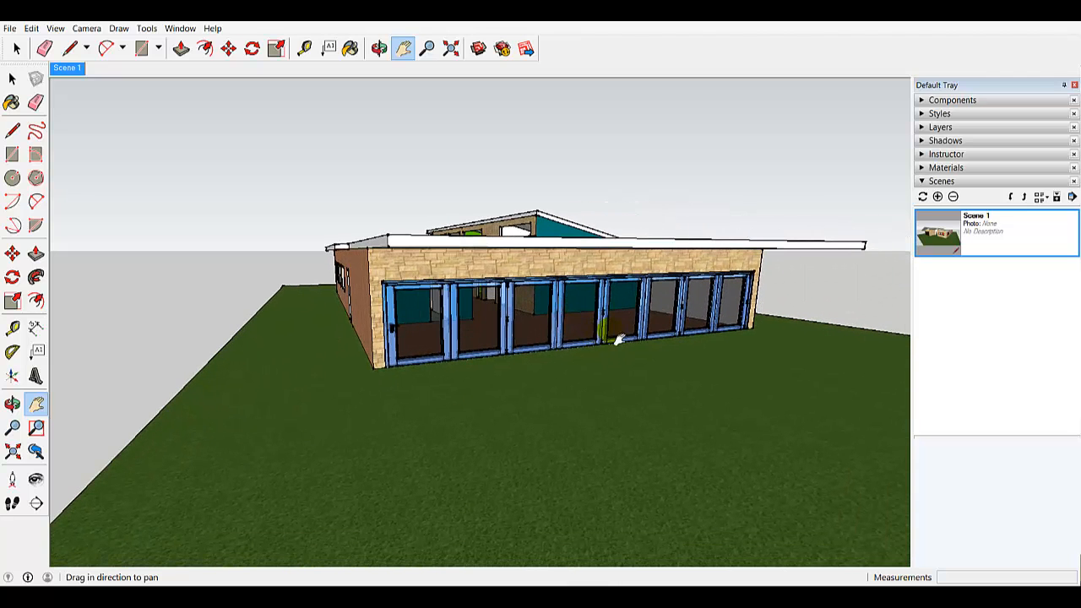
pyautogui.click(923, 197)
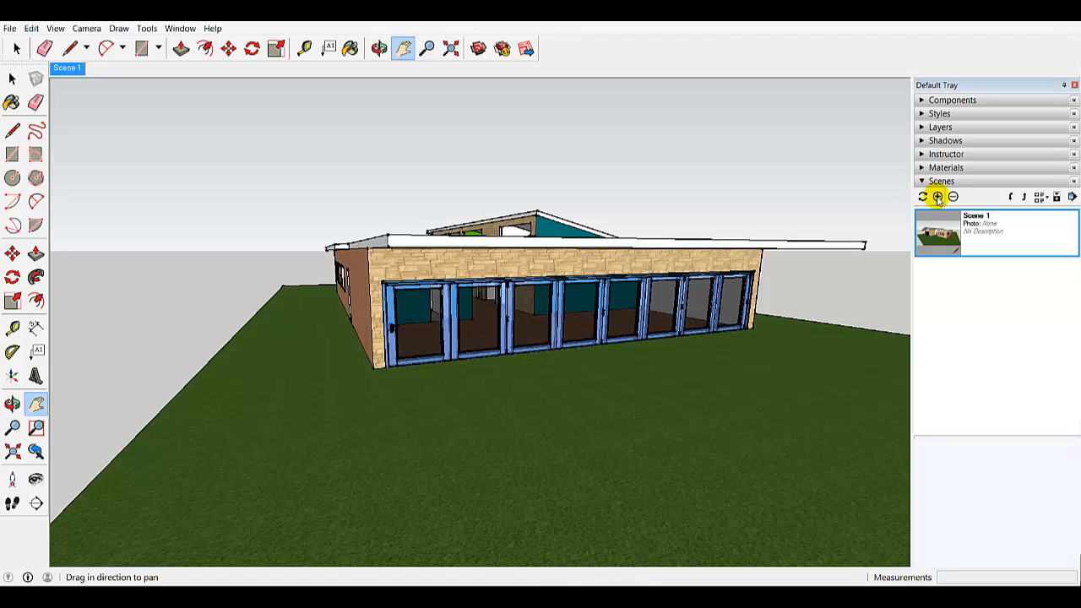
pyautogui.click(937, 197)
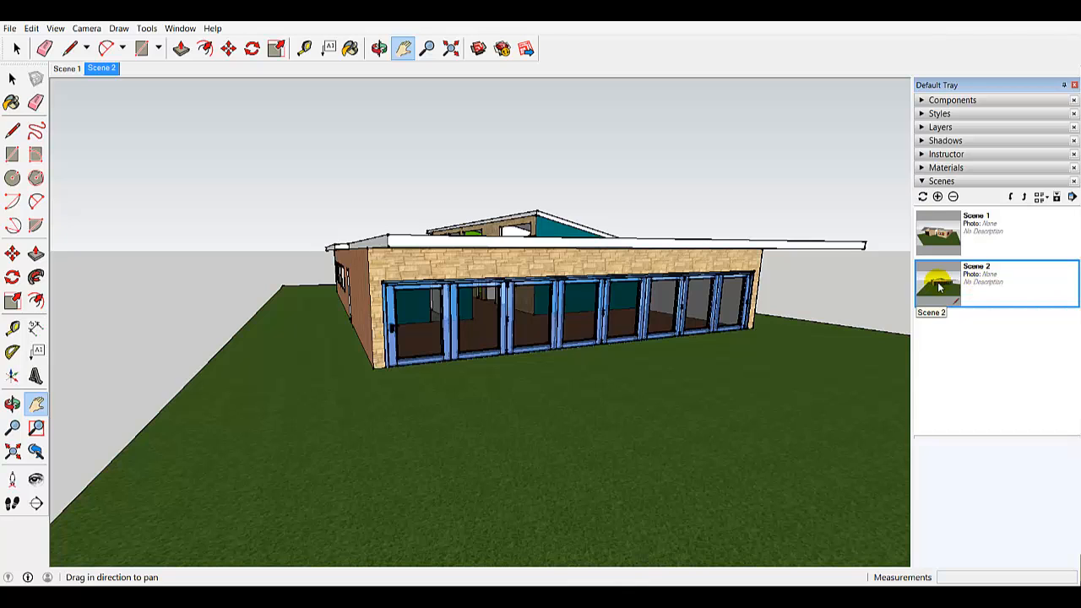
pyautogui.click(66, 68)
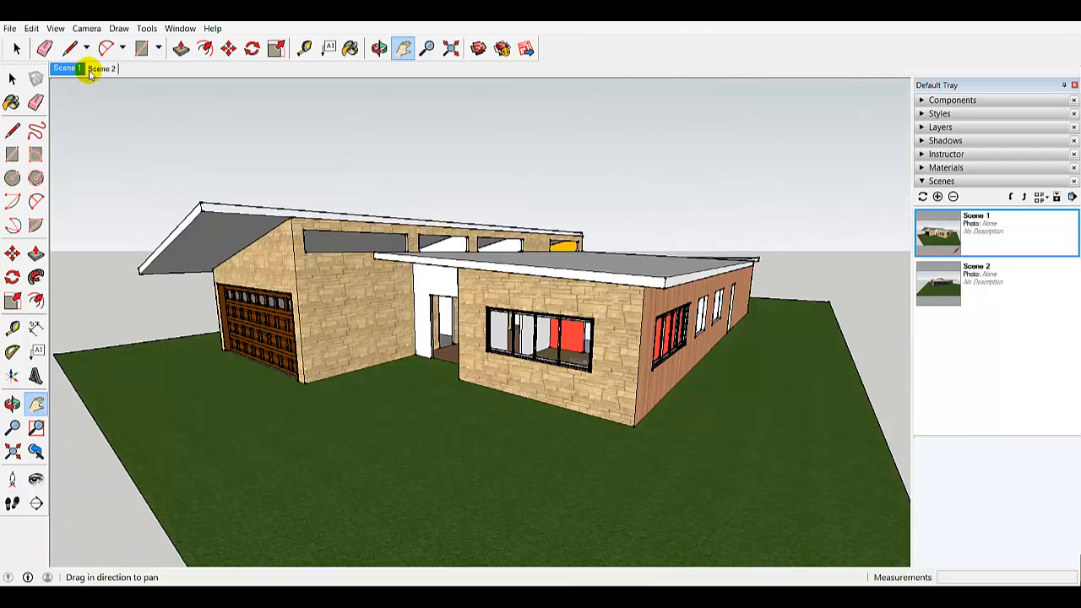
pyautogui.click(95, 72)
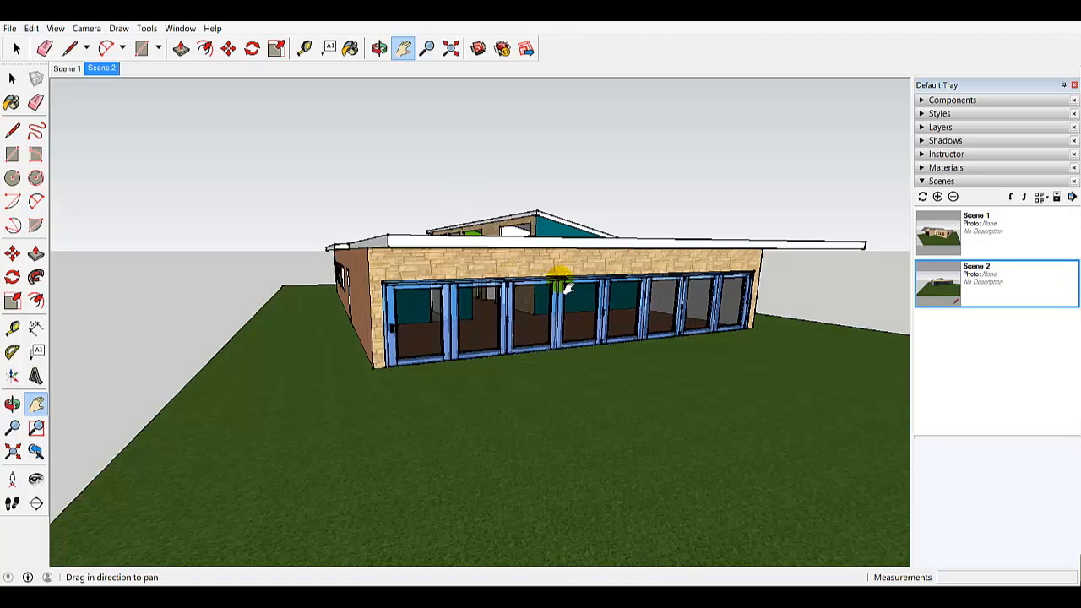
# Set the camera to the standard Top view and hide the Roof layer to expose the floor plan
pyautogui.click(87, 29)
pyautogui.moveTo(132, 71)
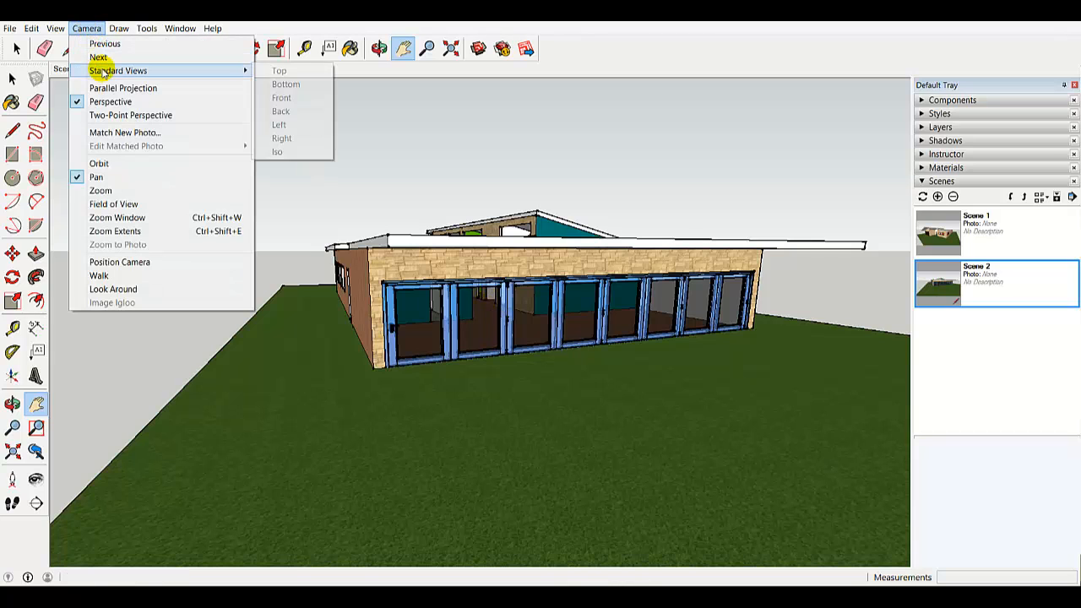
pyautogui.click(285, 72)
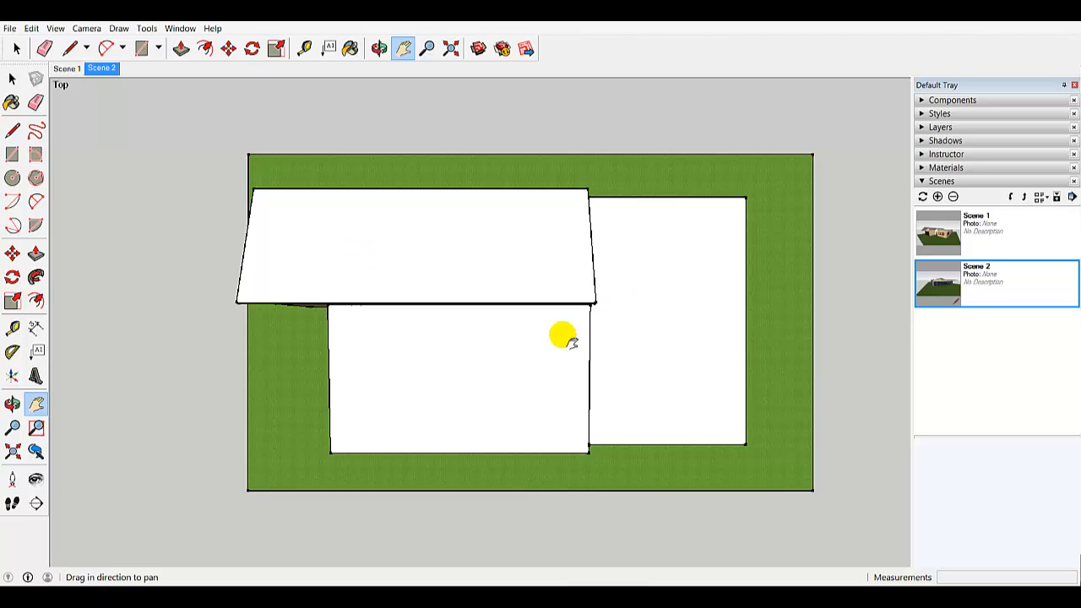
pyautogui.click(923, 128)
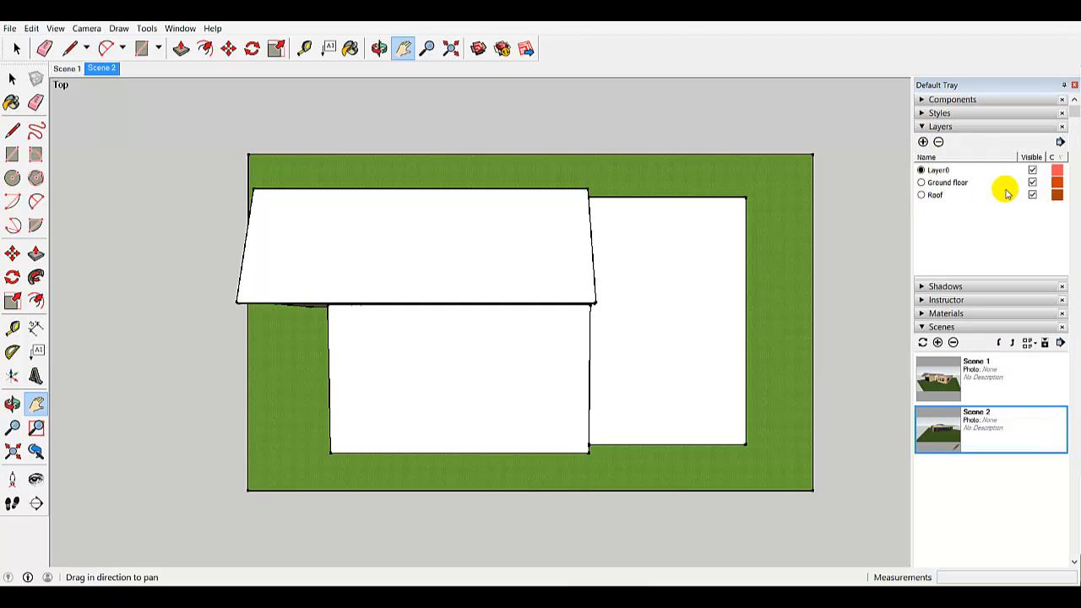
pyautogui.click(1032, 195)
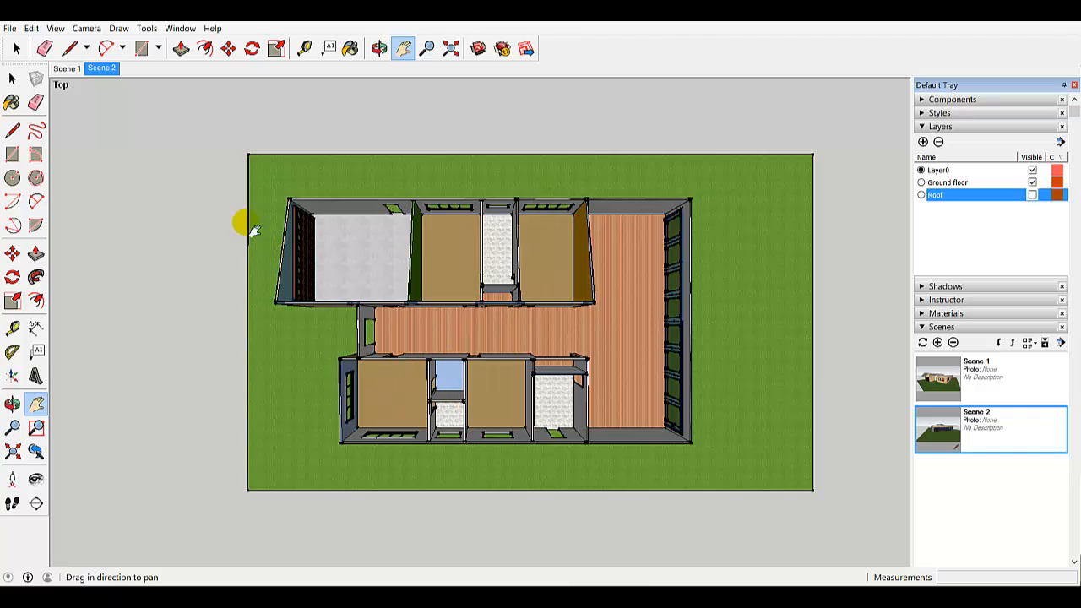
# Switch the camera to parallel projection and save the floor plan view as a new scene
pyautogui.click(85, 29)
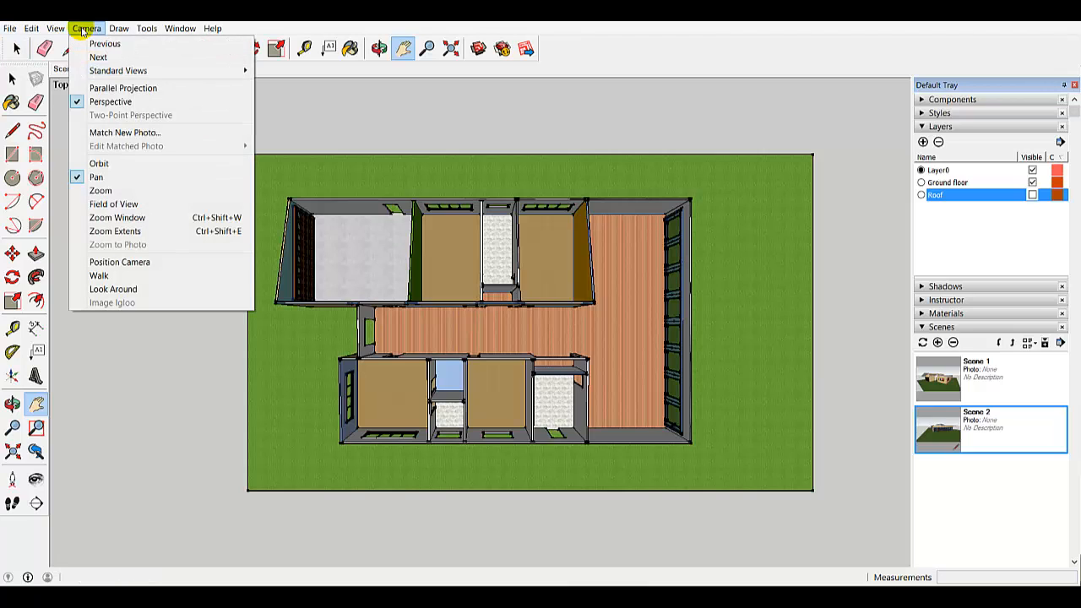
pyautogui.click(95, 88)
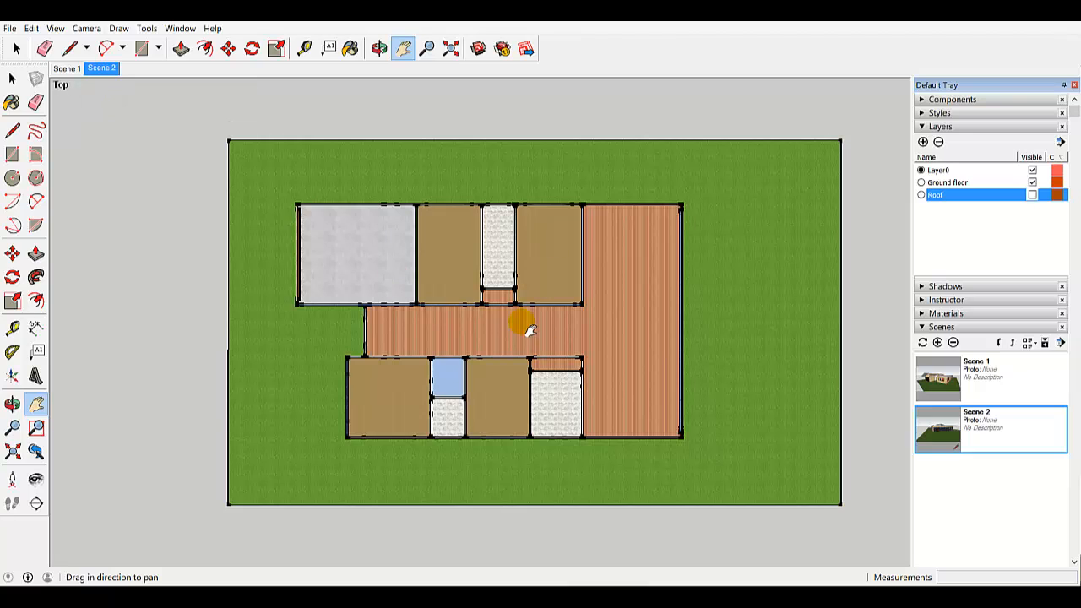
pyautogui.click(938, 343)
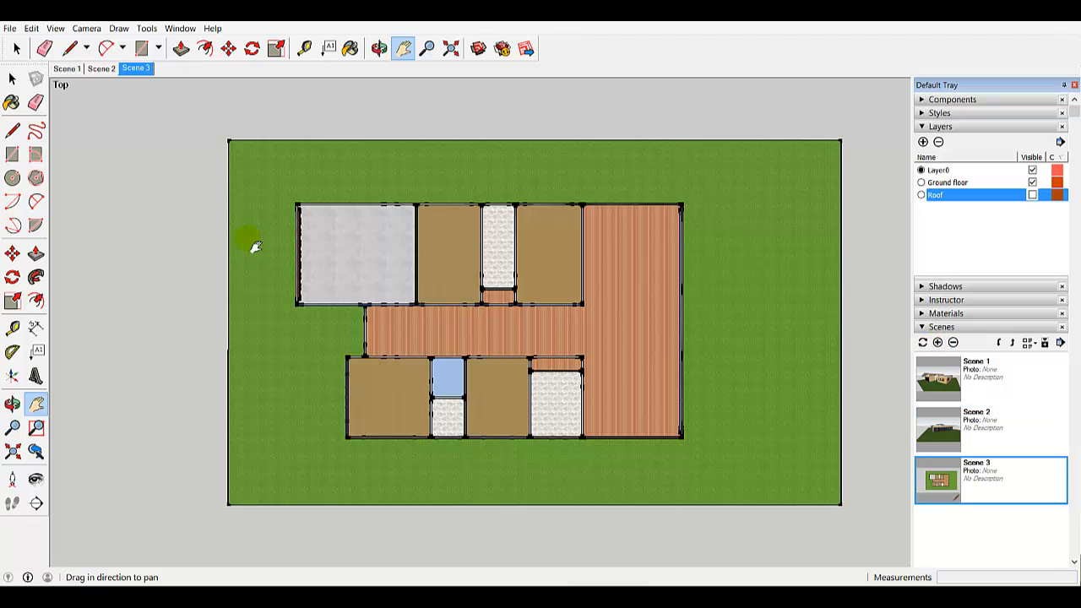
# Recall Scene 1, Scene 2 and Scene 3 in turn to check their saved views and layer visibility
pyautogui.click(61, 70)
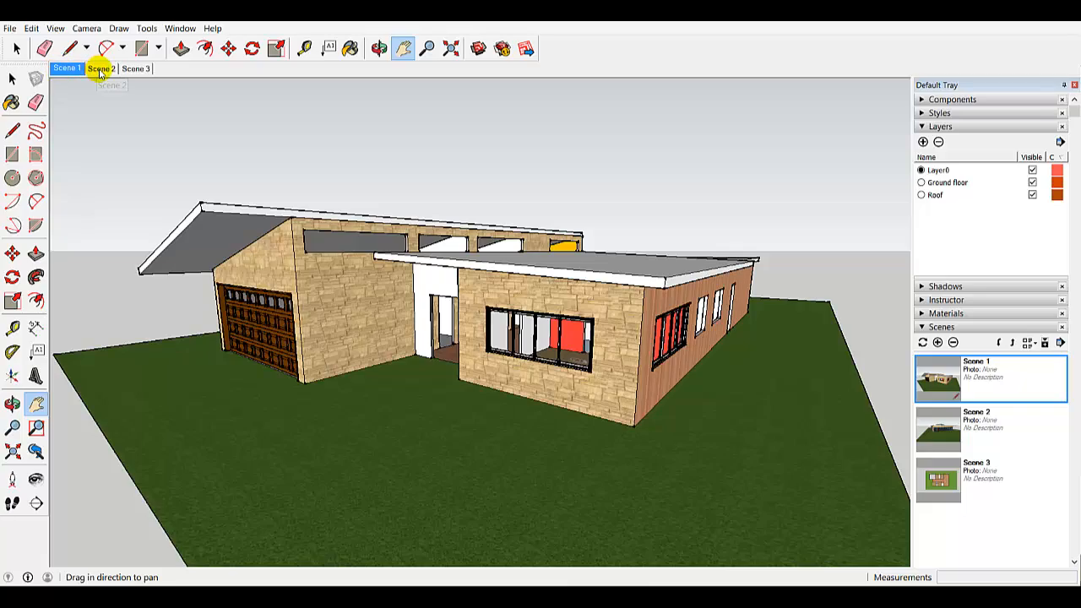
pyautogui.click(99, 69)
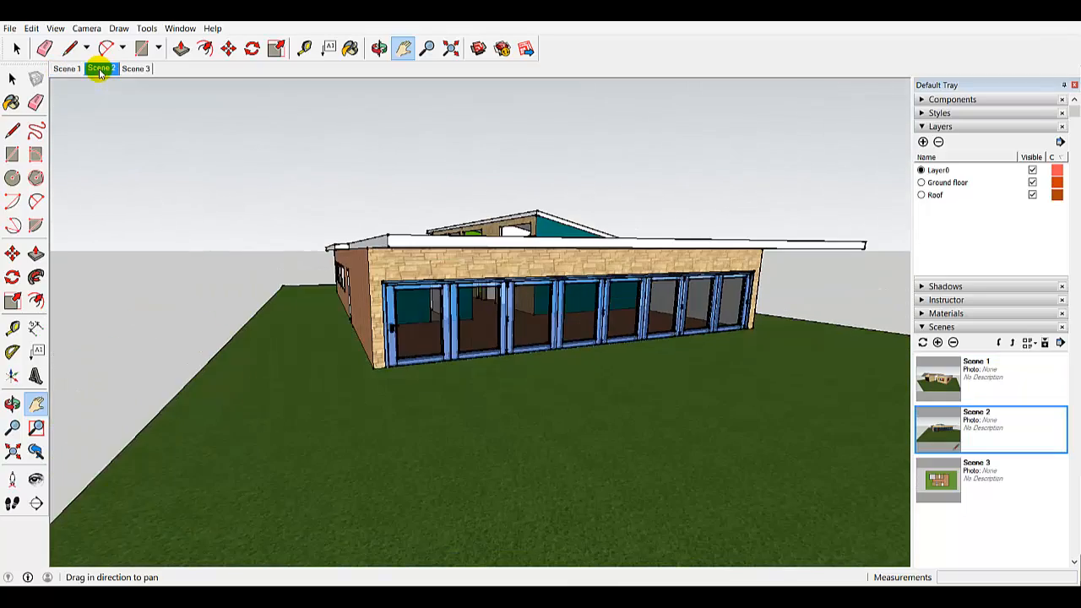
pyautogui.click(135, 69)
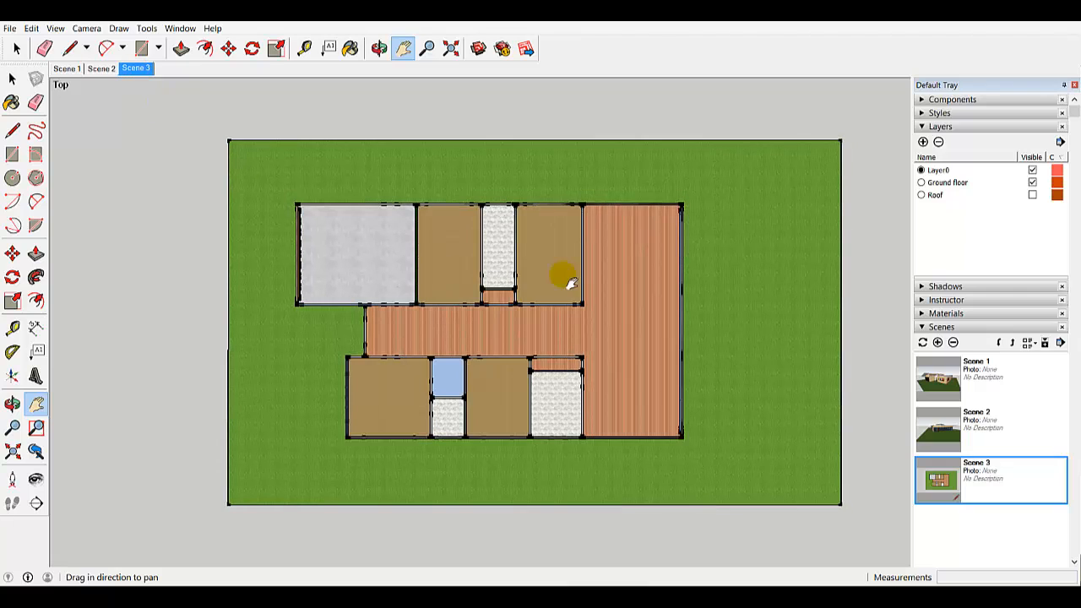
# Turn the Roof layer back on and return the camera to perspective, facing the front of the house
pyautogui.click(1032, 195)
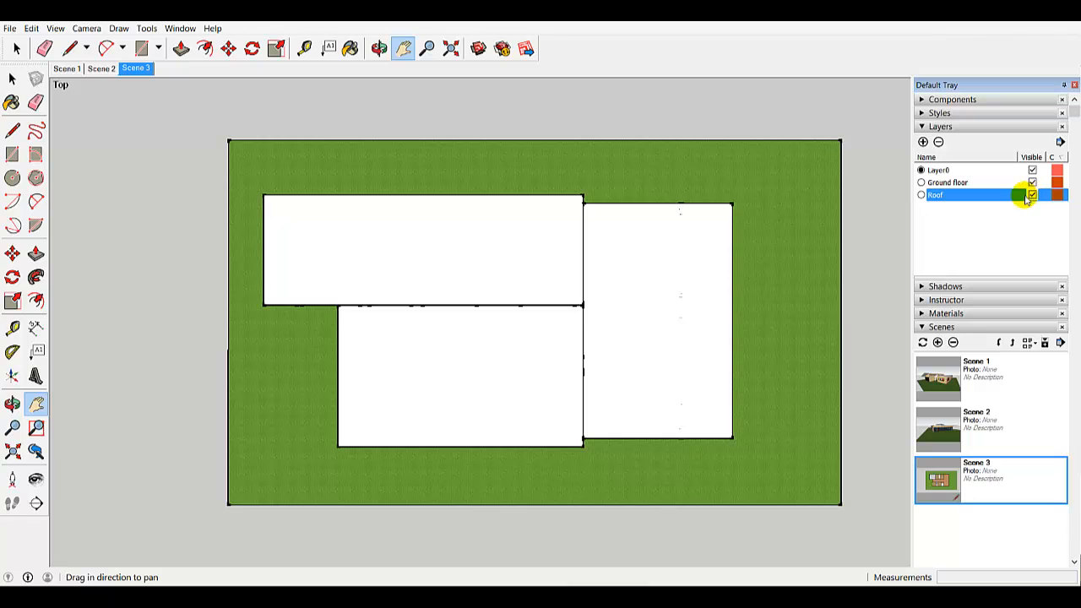
pyautogui.click(380, 49)
pyautogui.moveTo(386, 284); pyautogui.dragTo(465, 326)
pyautogui.click(85, 29)
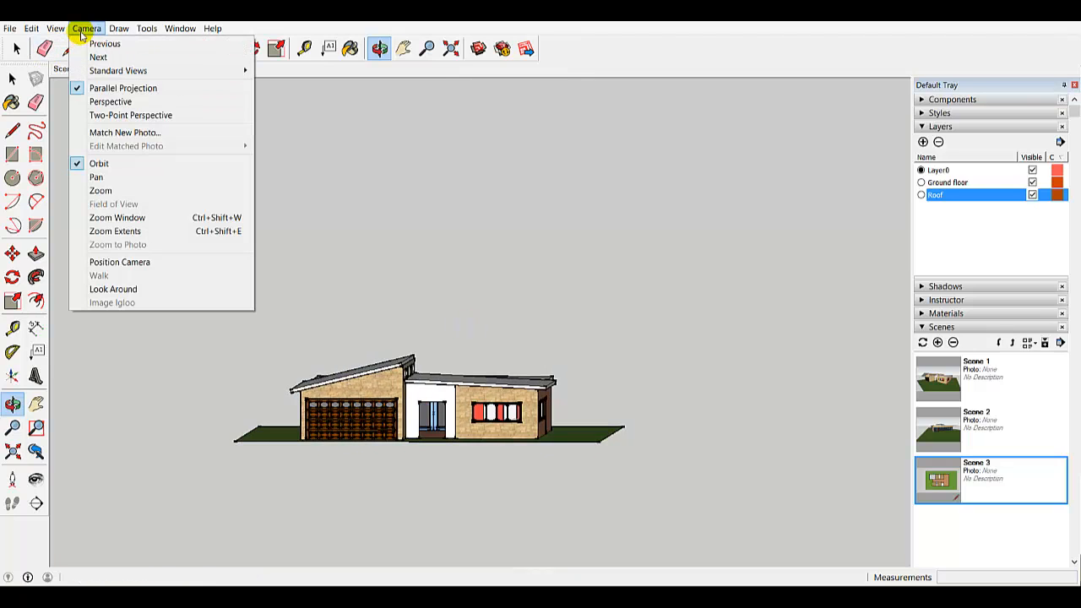
pyautogui.click(82, 101)
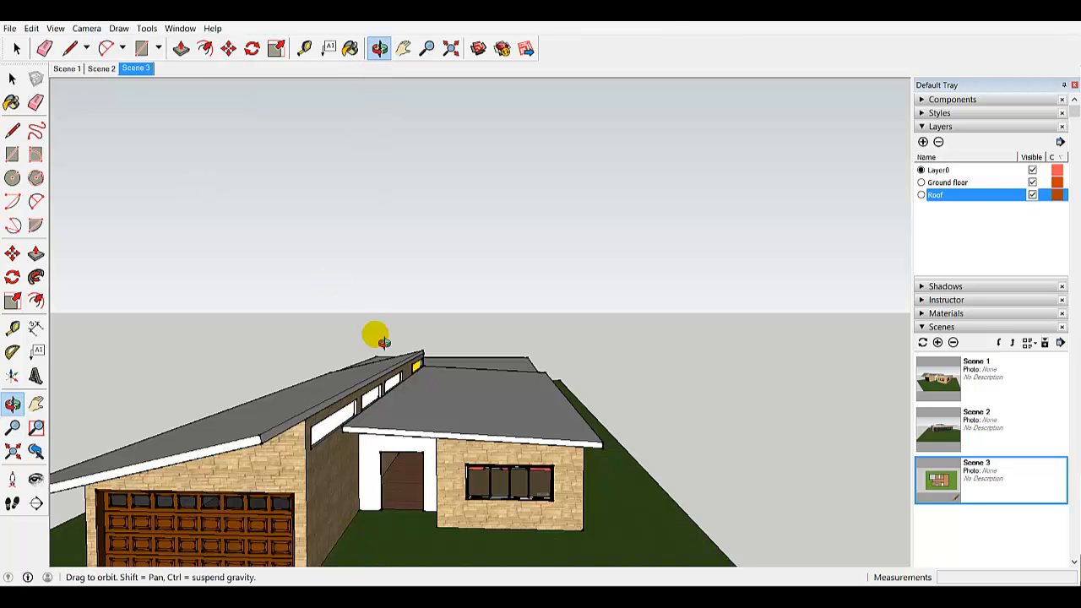
# Add a scene with a close view of the front entrance between the garage and the front window
pyautogui.click(403, 48)
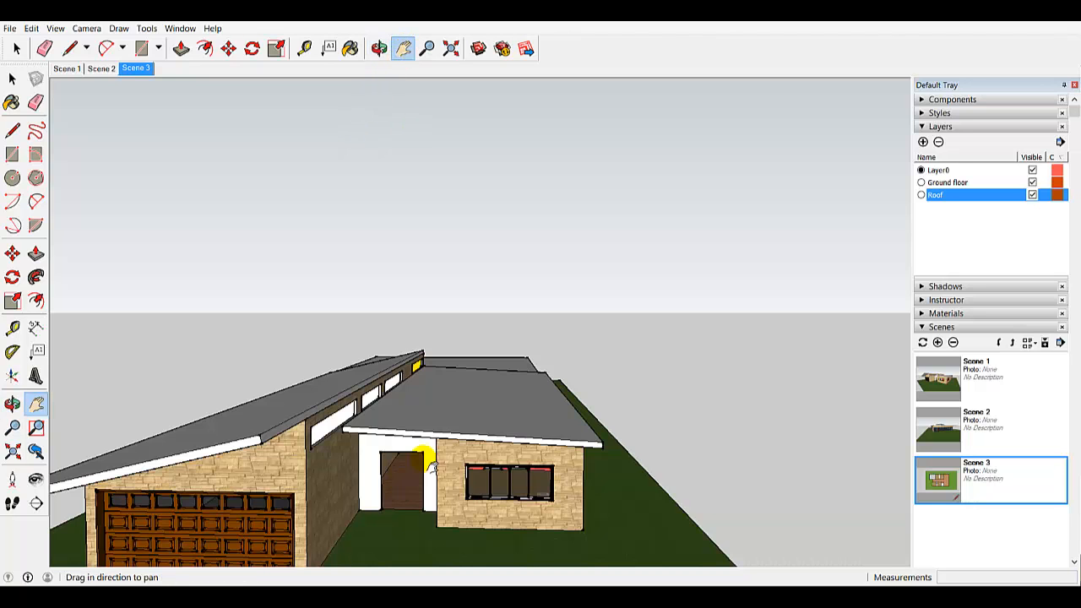
pyautogui.moveTo(433, 469); pyautogui.dragTo(483, 387)
pyautogui.scroll(3, 488, 390)
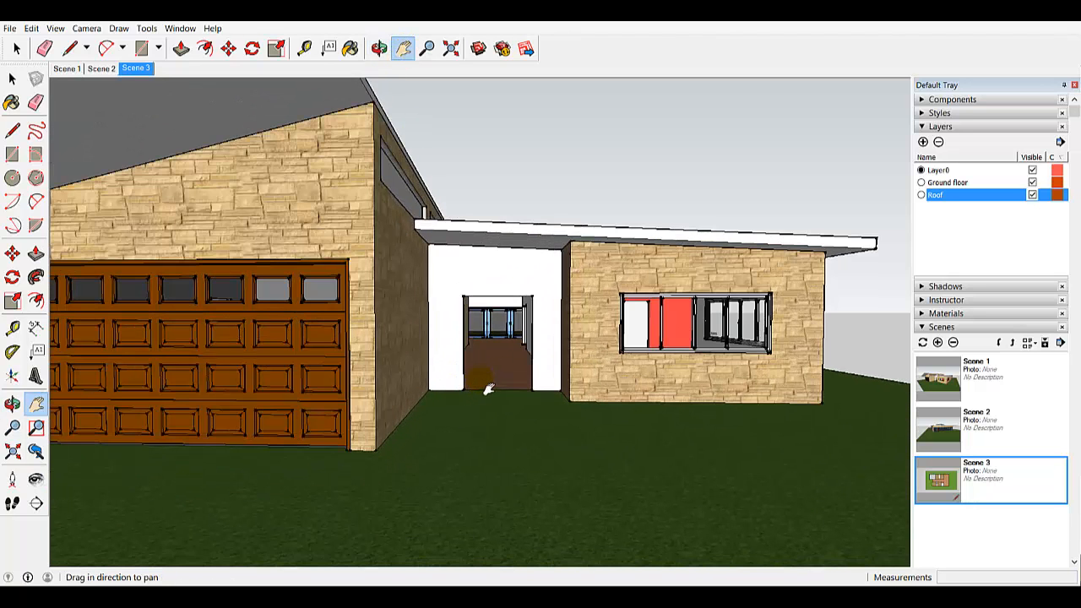
pyautogui.scroll(3, 497, 376)
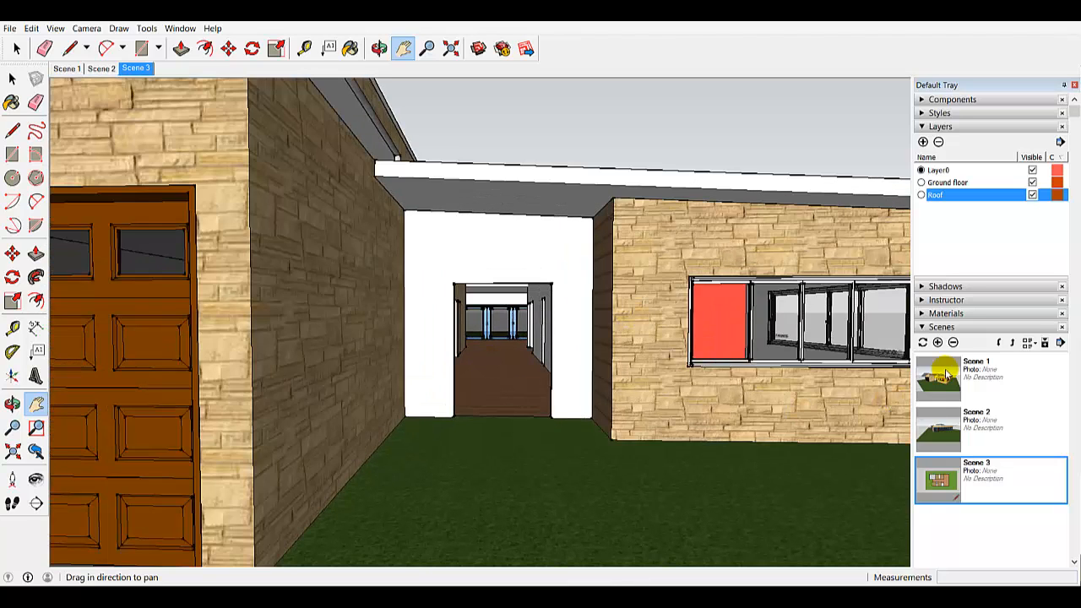
pyautogui.click(937, 342)
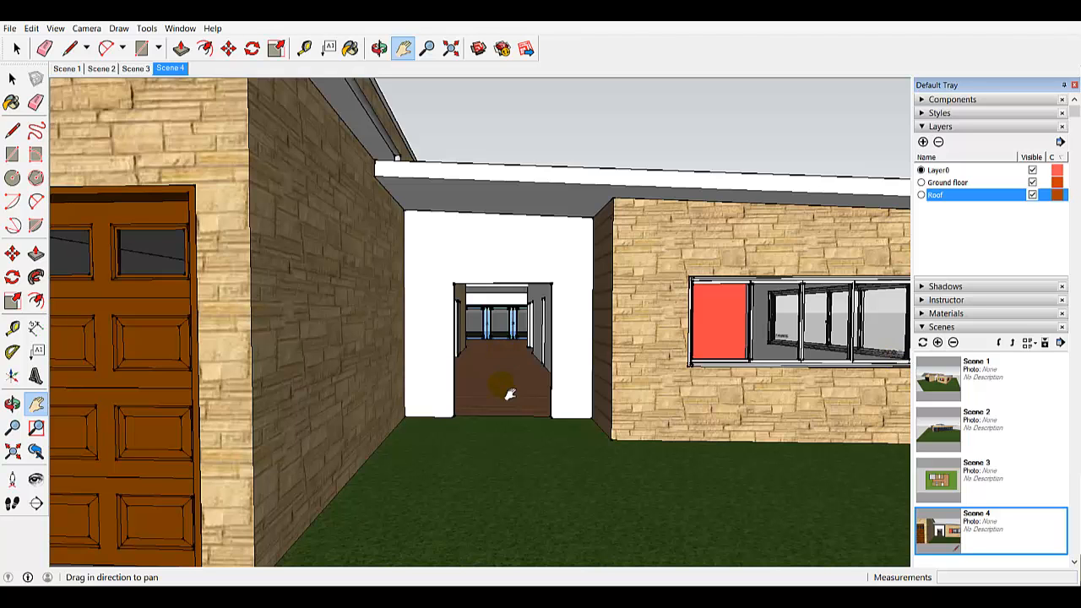
# Add an interior scene beyond the hallway, facing the row of blue-framed glass doors
pyautogui.scroll(8, 507, 388)
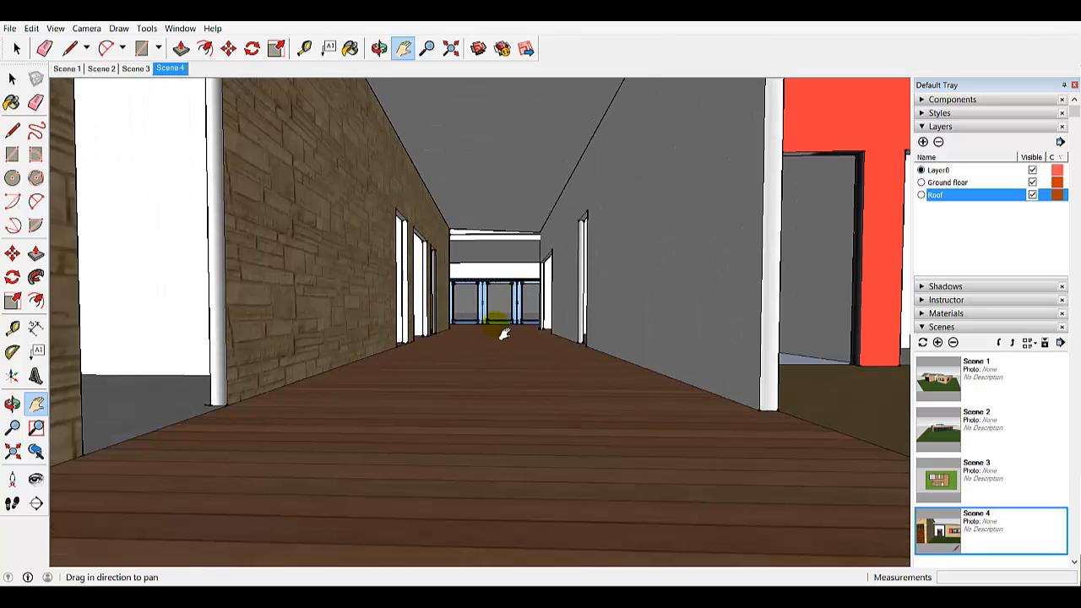
pyautogui.scroll(8, 506, 360)
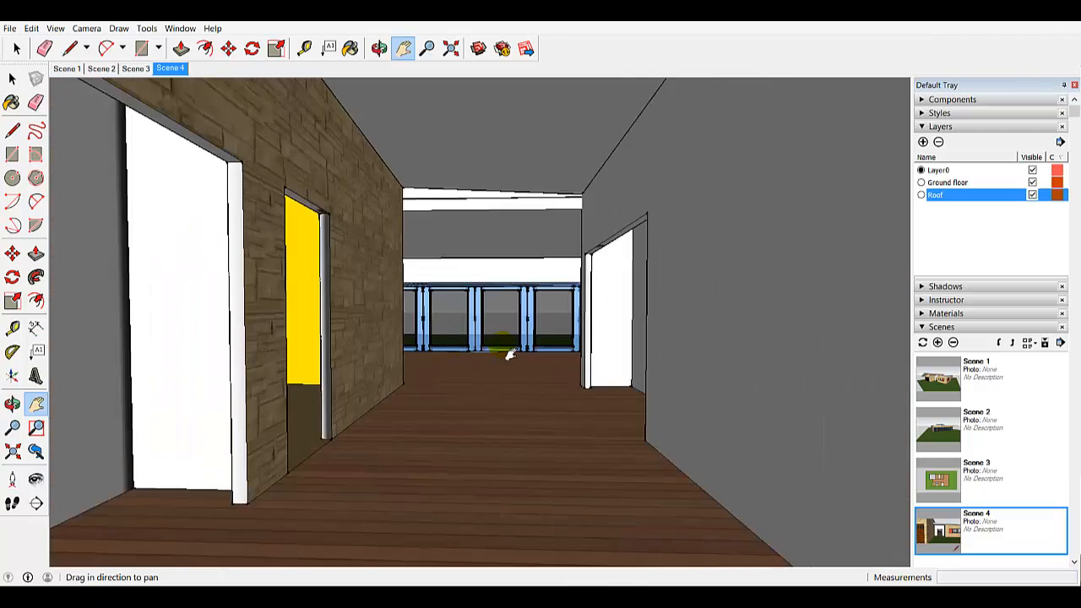
pyautogui.scroll(6, 510, 356)
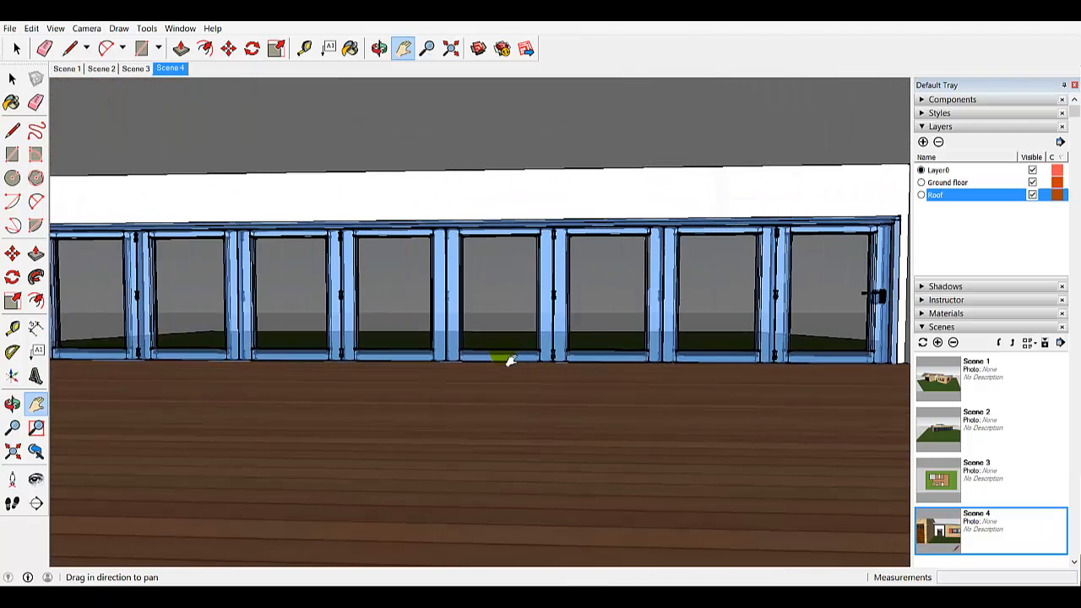
pyautogui.click(938, 342)
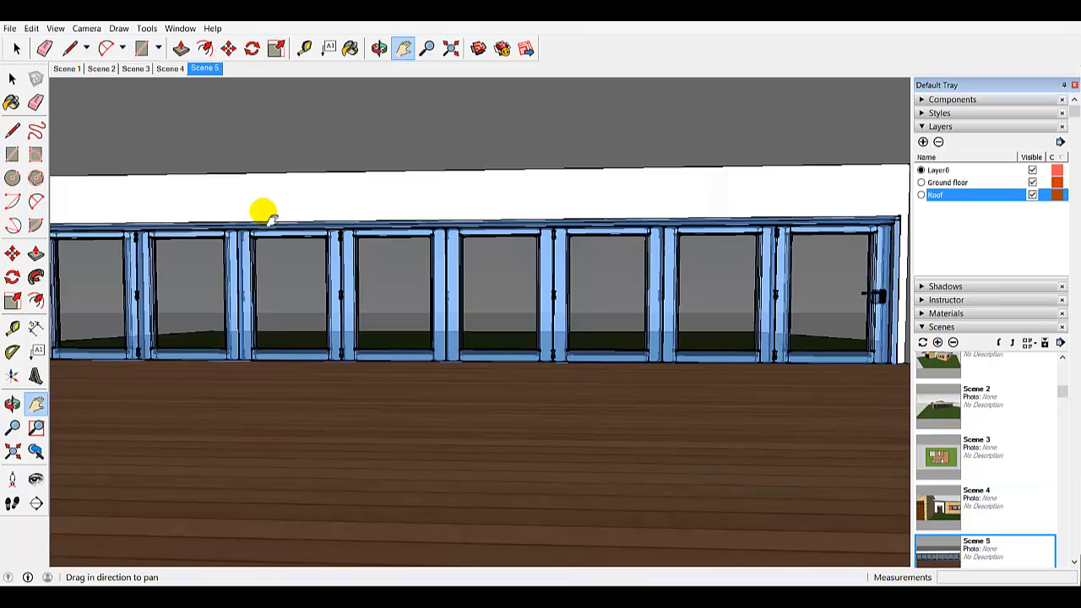
# Recall Scene 1 through Scene 5 in order to check each saved view
pyautogui.click(64, 70)
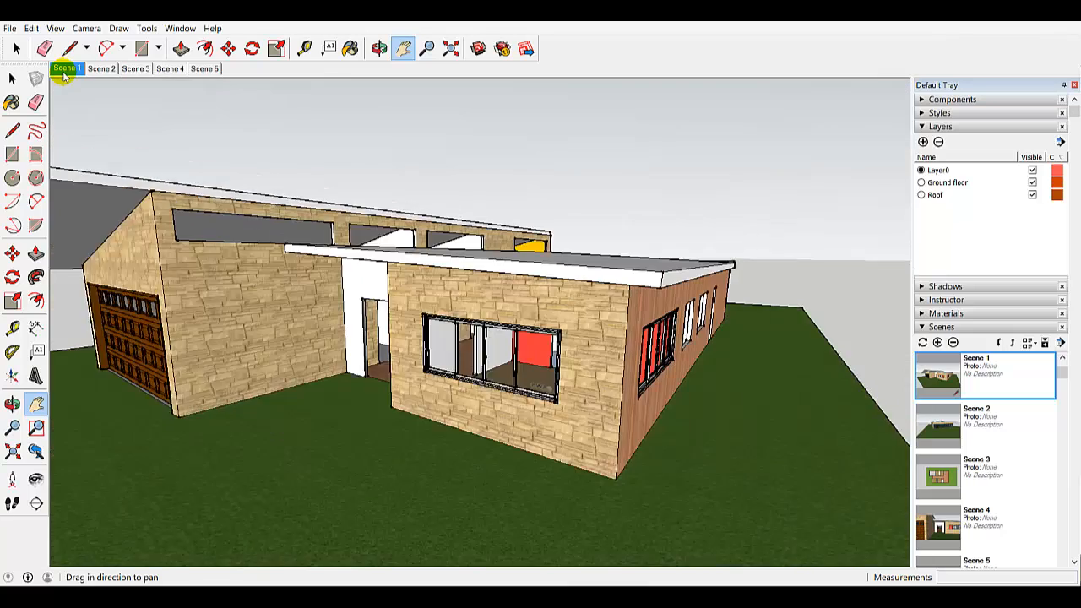
pyautogui.click(103, 71)
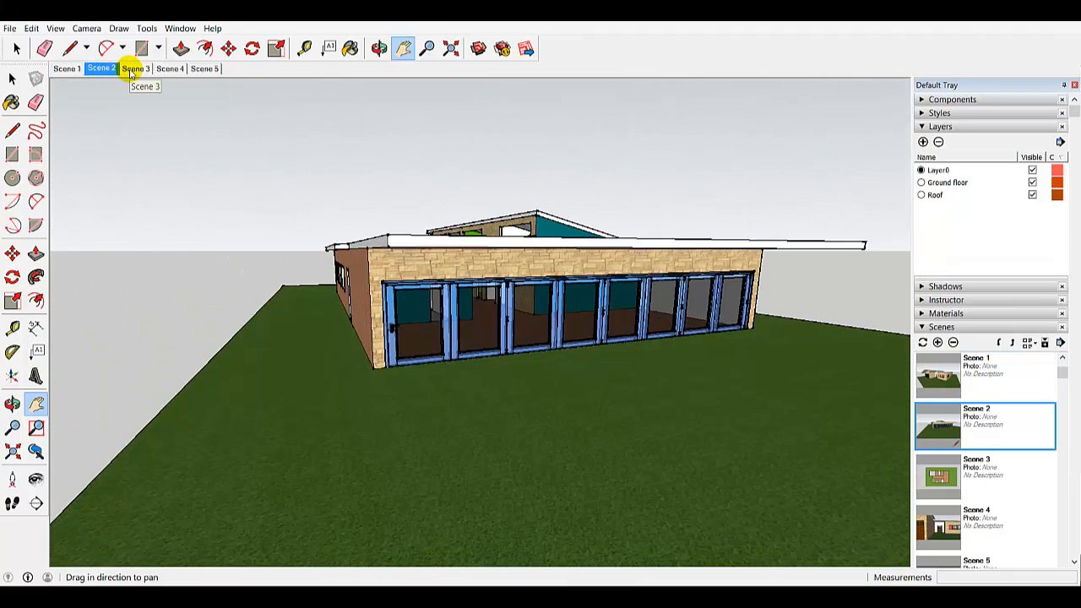
pyautogui.click(131, 71)
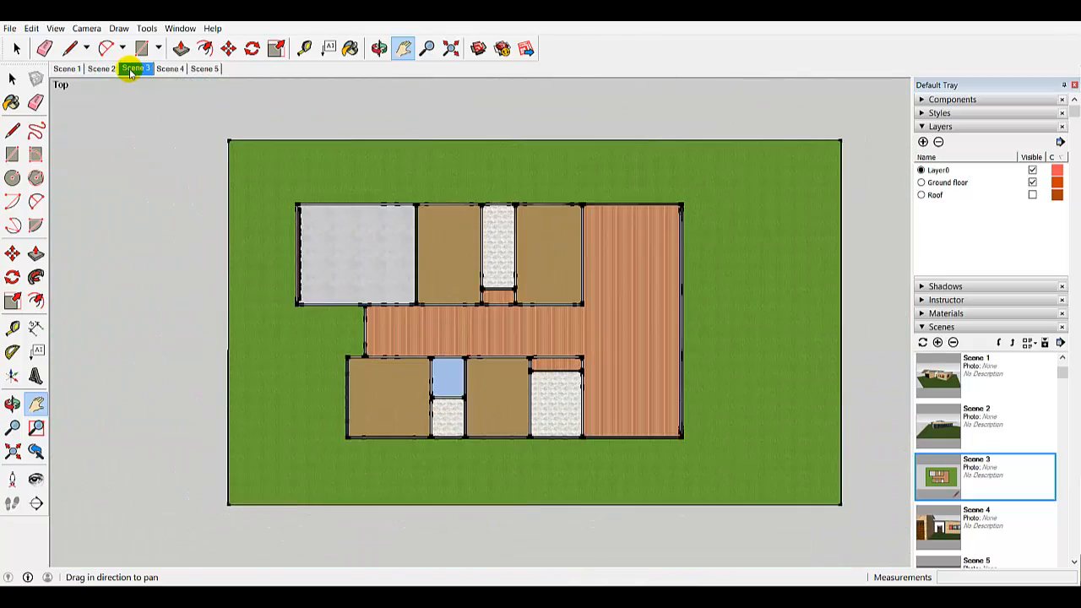
pyautogui.click(170, 69)
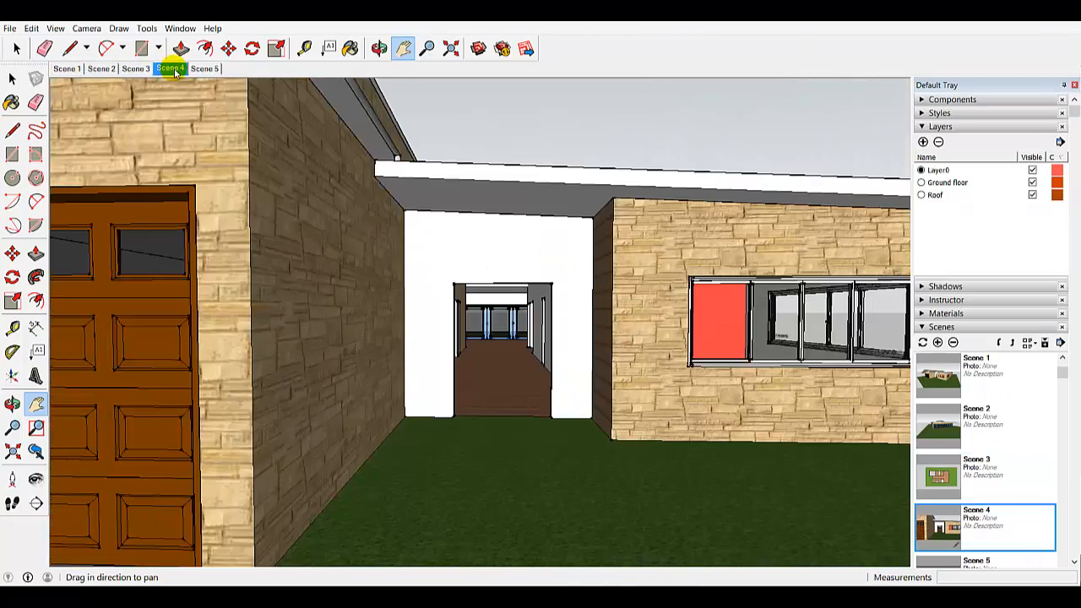
pyautogui.click(201, 69)
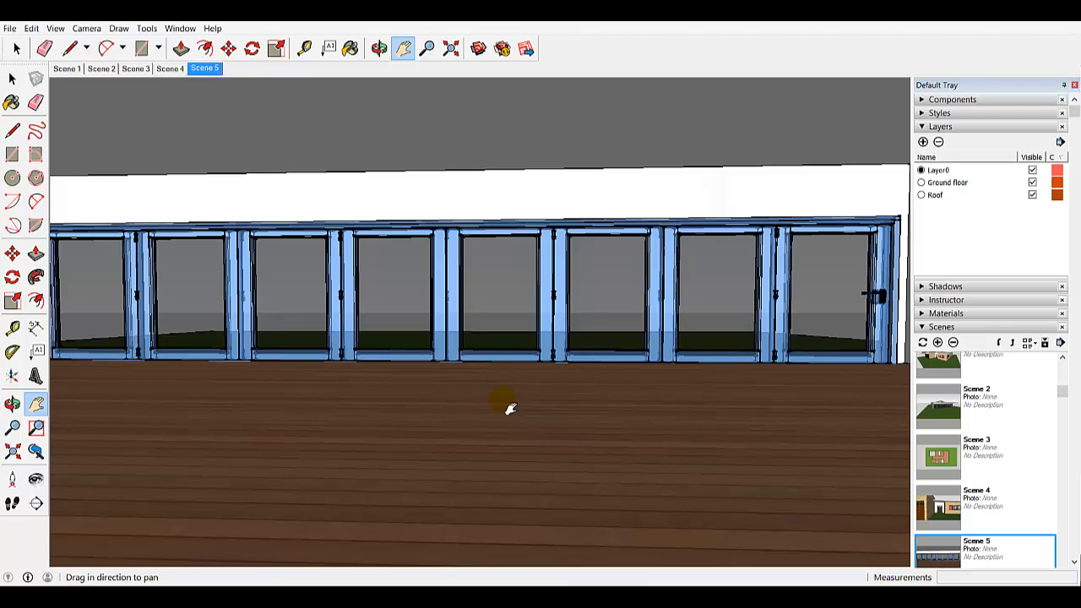
# Play the animation through the saved scenes and stop it at Scene 4
pyautogui.hotkey('alt', 'c')
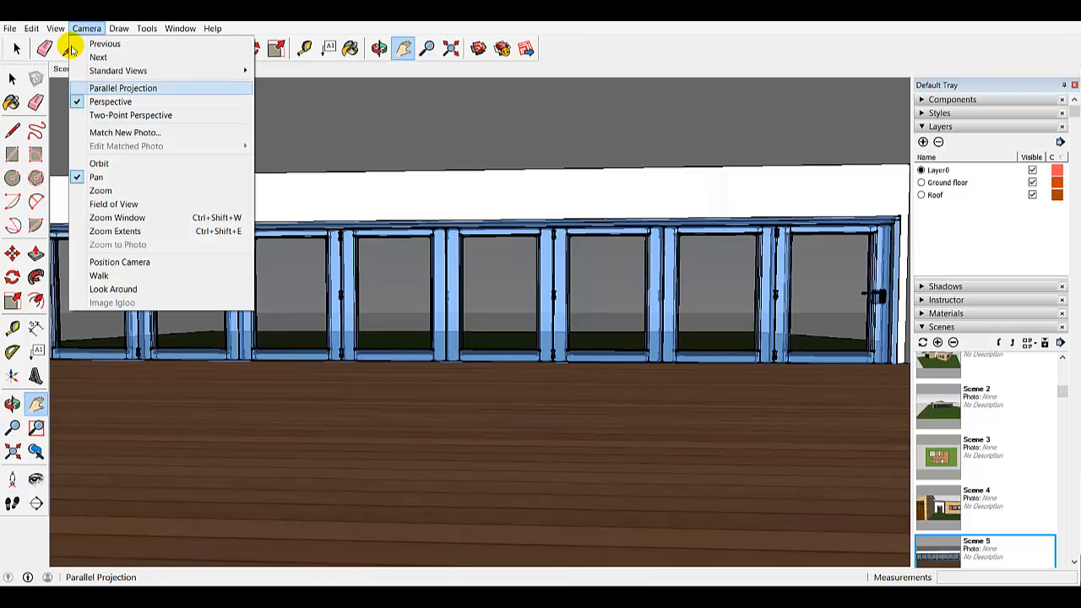
pyautogui.moveTo(56, 29)
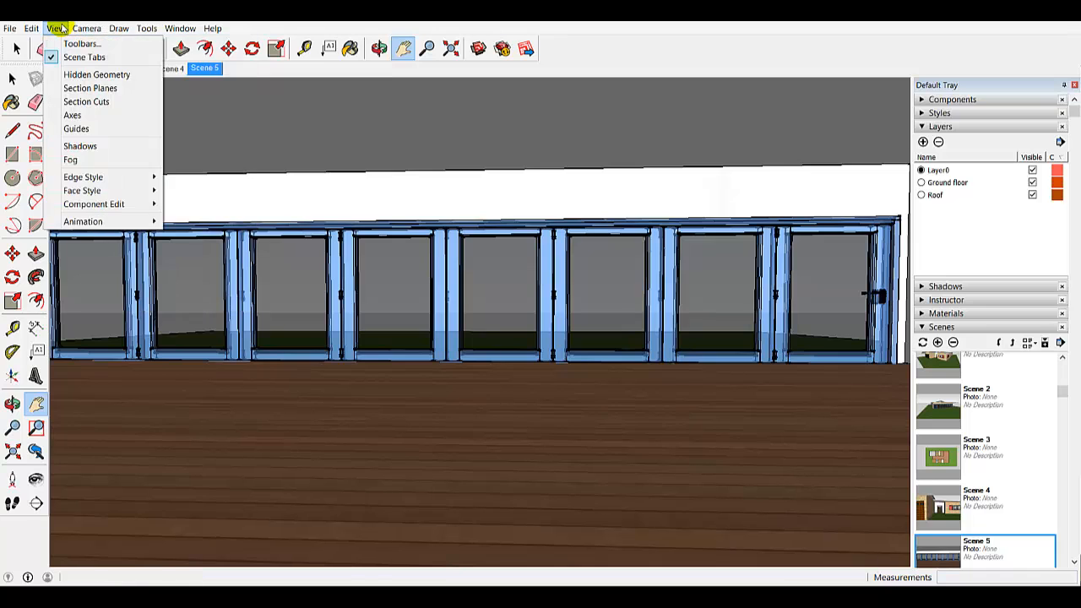
pyautogui.moveTo(76, 223)
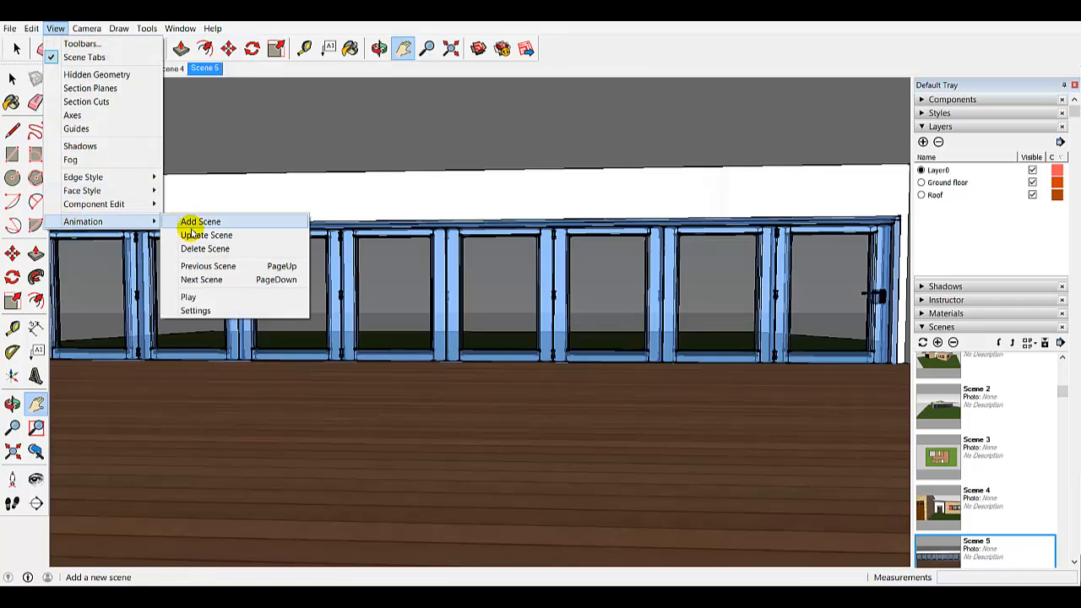
pyautogui.click(189, 300)
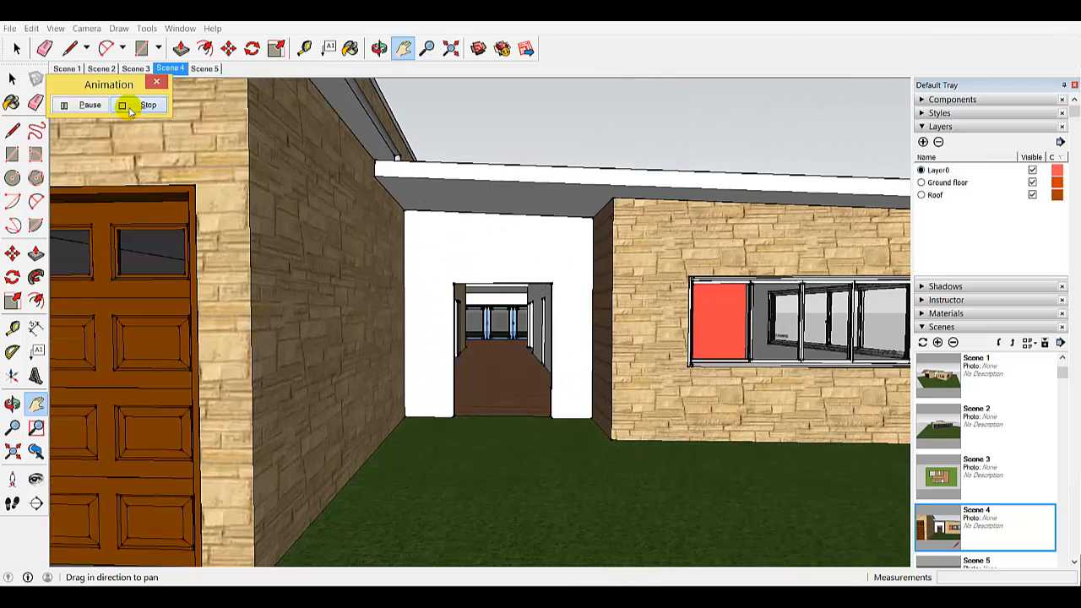
pyautogui.click(129, 107)
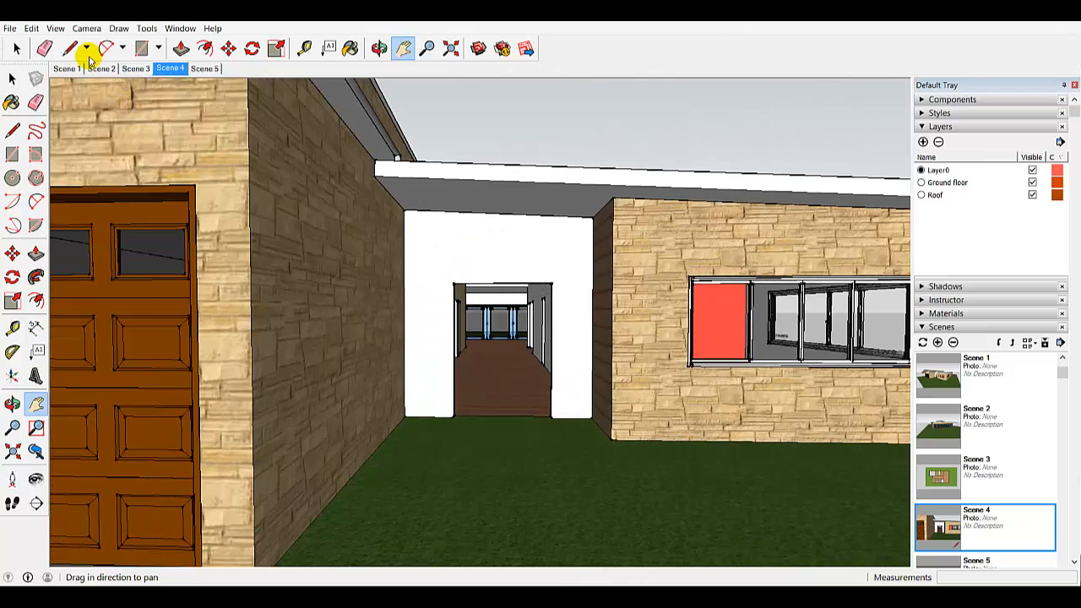
# Check the scene transition and scene delay times in the animation settings
pyautogui.click(55, 28)
pyautogui.moveTo(76, 223)
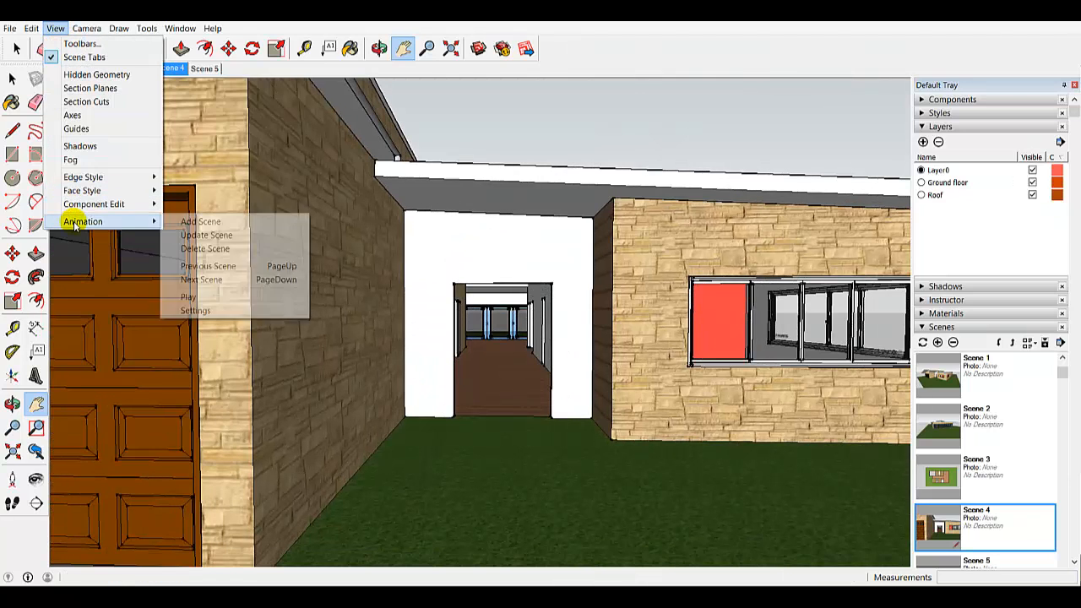
pyautogui.click(188, 311)
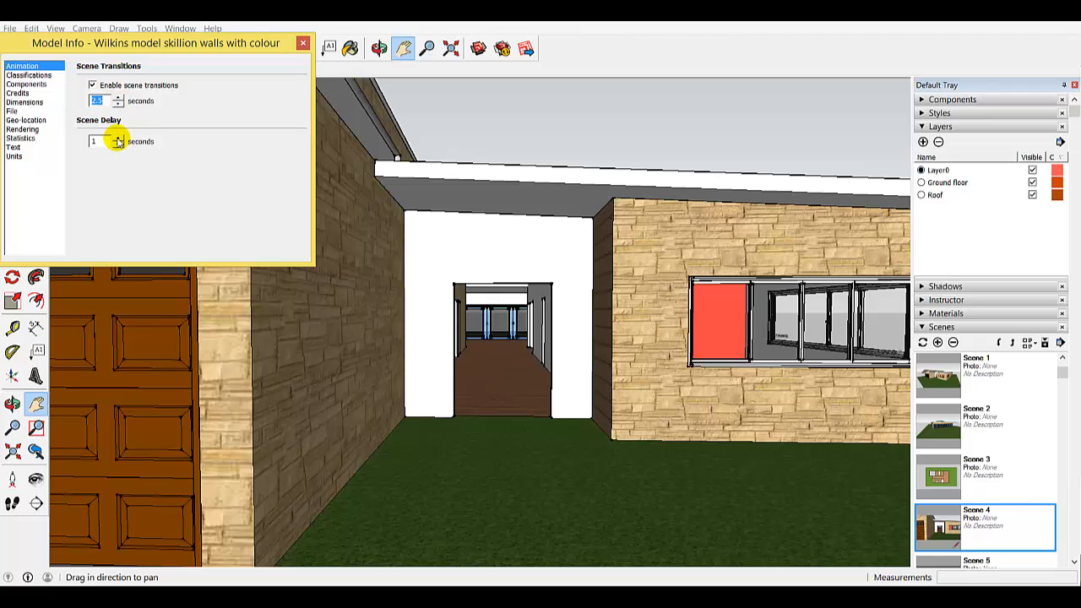
pyautogui.click(303, 44)
# Replay the scene animation past the house's exterior views and stop it at Scene 1
pyautogui.click(54, 31)
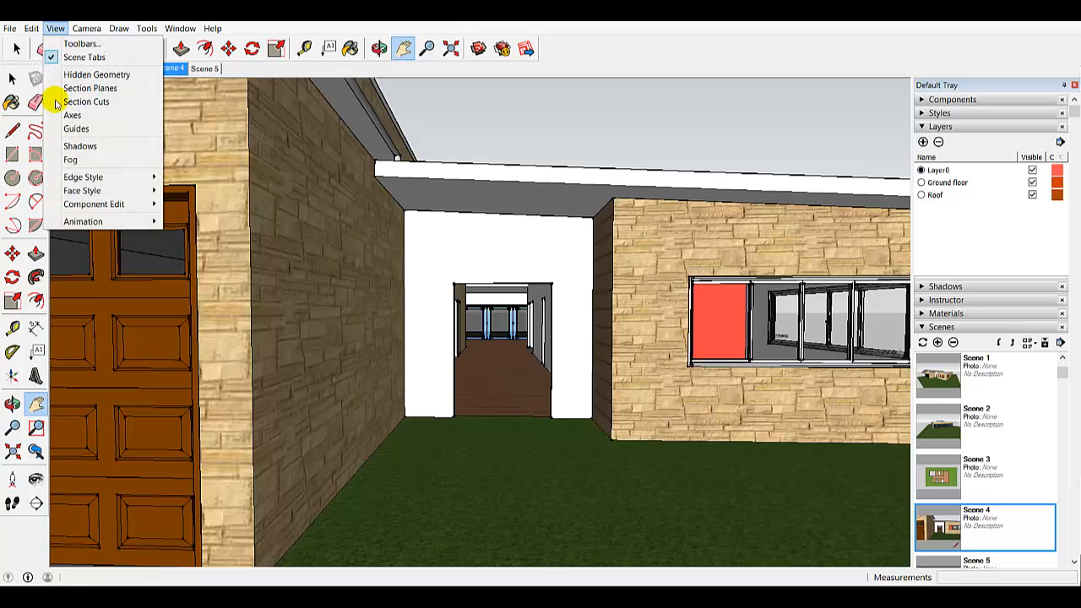
pyautogui.moveTo(80, 221)
pyautogui.click(188, 297)
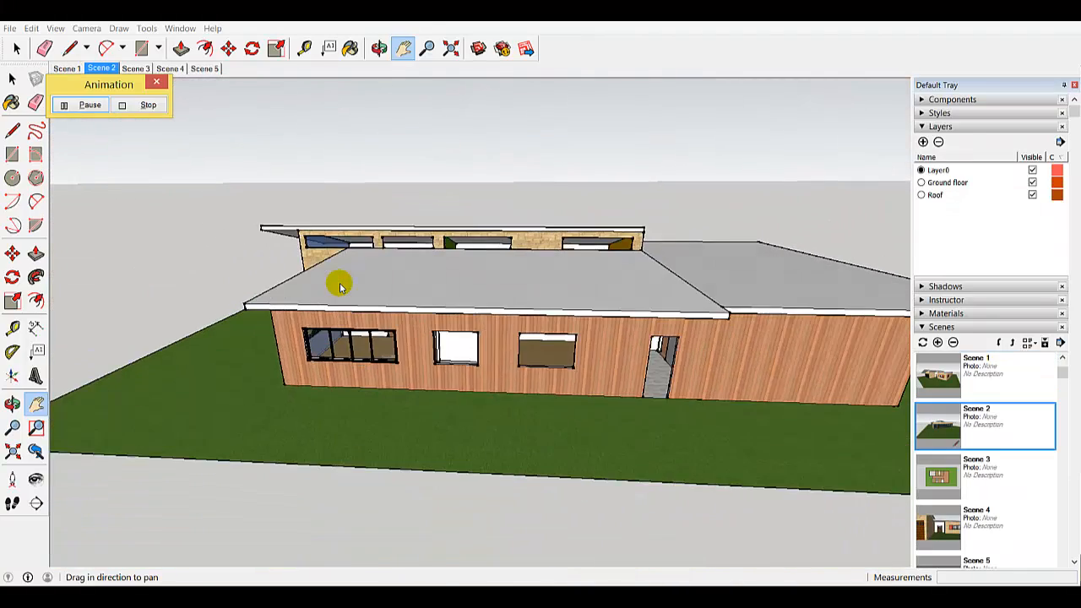
pyautogui.click(148, 104)
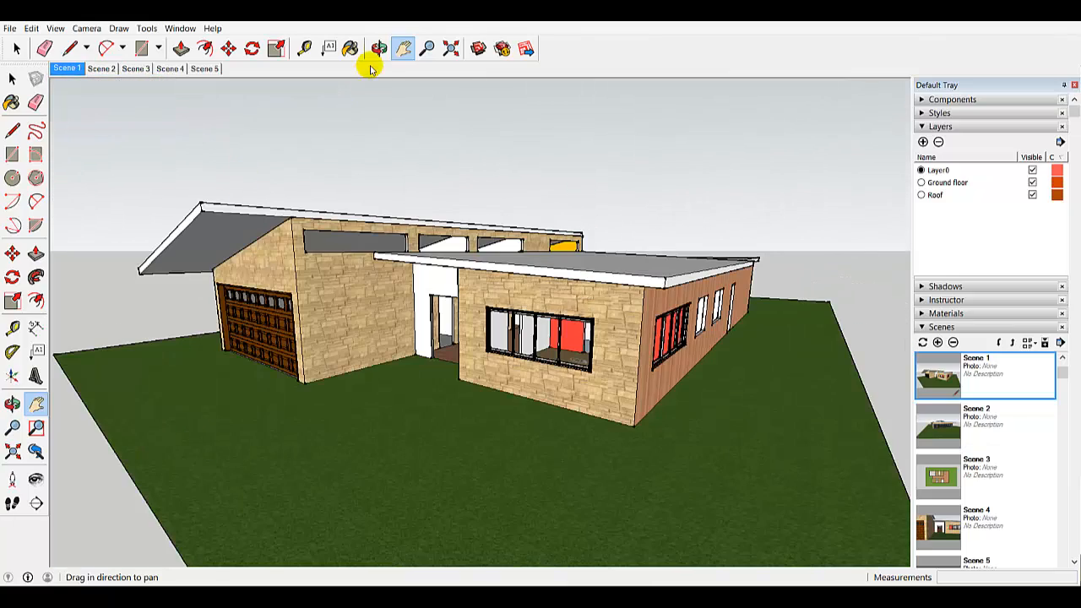
# Bring the camera through the front entrance and along the hallway to the room with the blue-framed glass doors
pyautogui.click(379, 48)
pyautogui.moveTo(312, 342); pyautogui.dragTo(394, 215)
pyautogui.scroll(3, 414, 359)
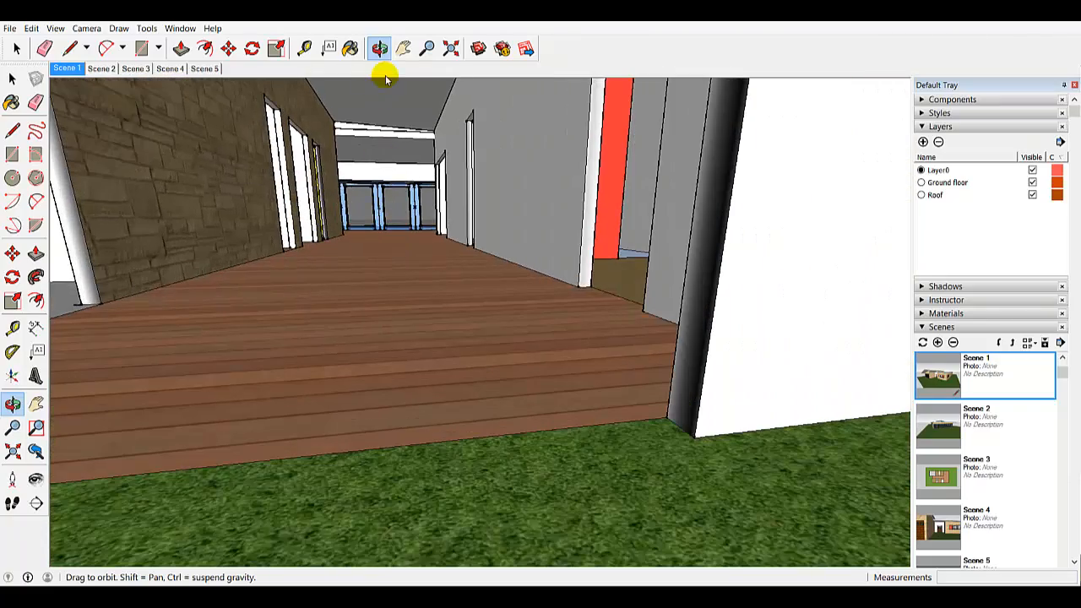
pyautogui.keyDown('shift'); pyautogui.moveTo(419, 209); pyautogui.dragTo(429, 180, button='middle'); pyautogui.keyUp('shift')
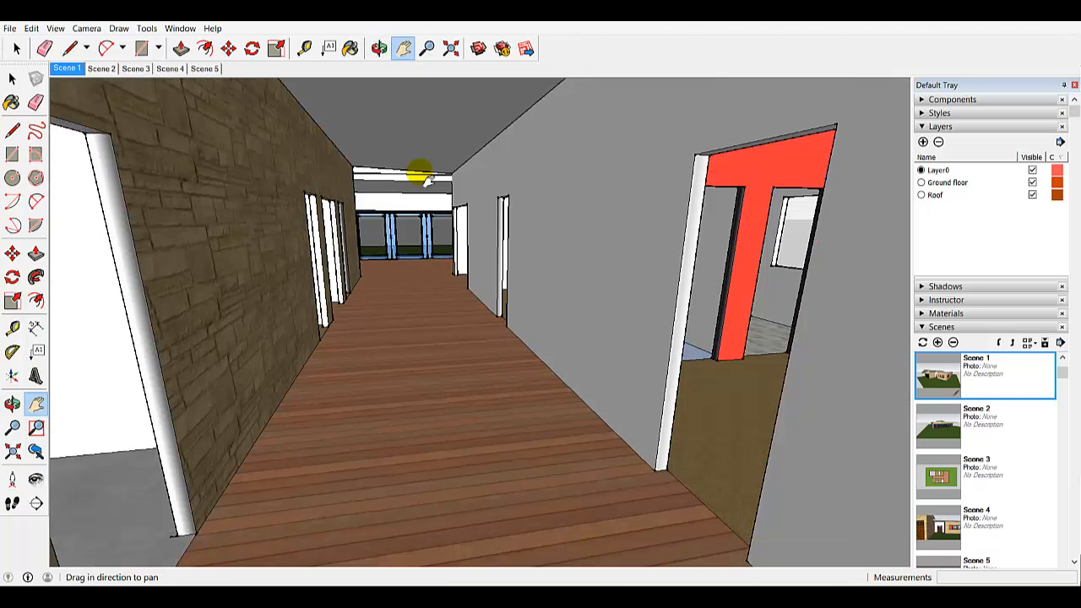
pyautogui.scroll(6, 409, 304)
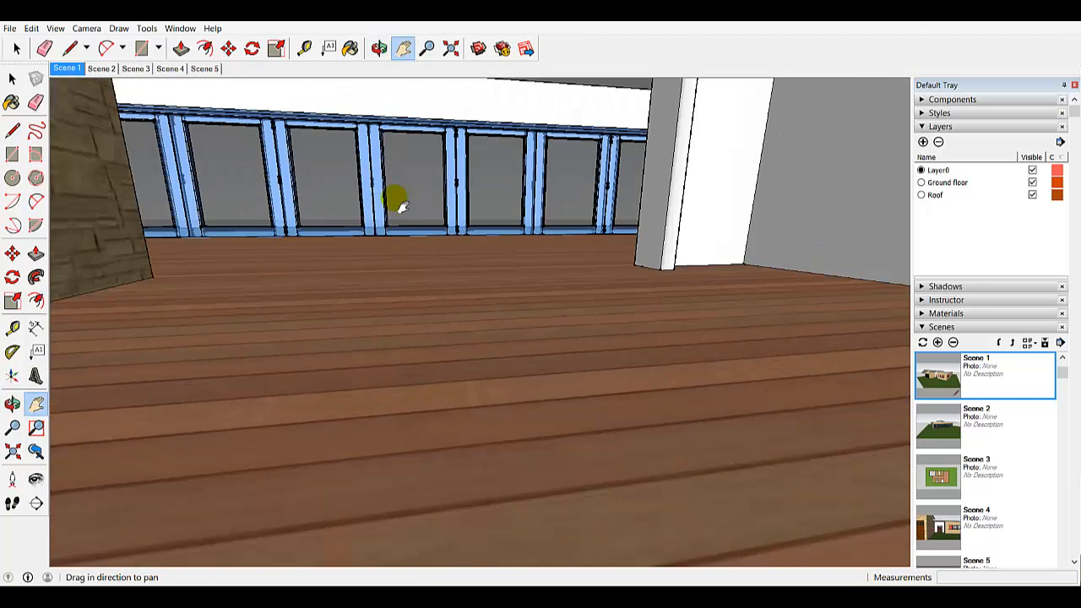
pyautogui.moveTo(402, 207); pyautogui.dragTo(415, 304)
pyautogui.scroll(4, 427, 328)
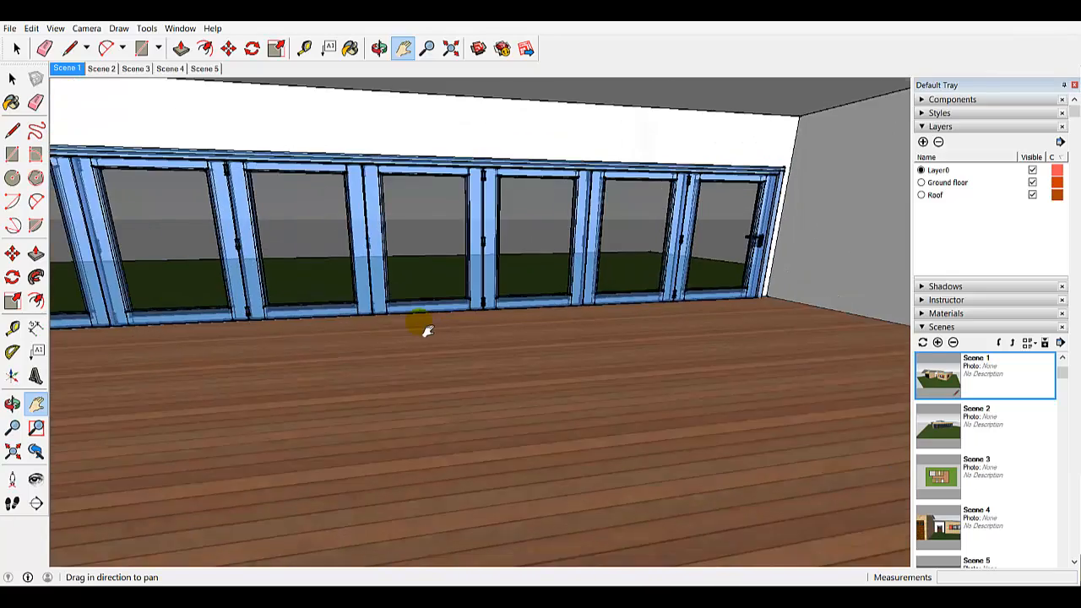
# Turn the camera to look along the row of glass doors toward the far white wall, from inside the room
pyautogui.click(378, 49)
pyautogui.moveTo(463, 210); pyautogui.dragTo(386, 158)
pyautogui.scroll(6, 380, 270)
pyautogui.scroll(1, 382, 268)
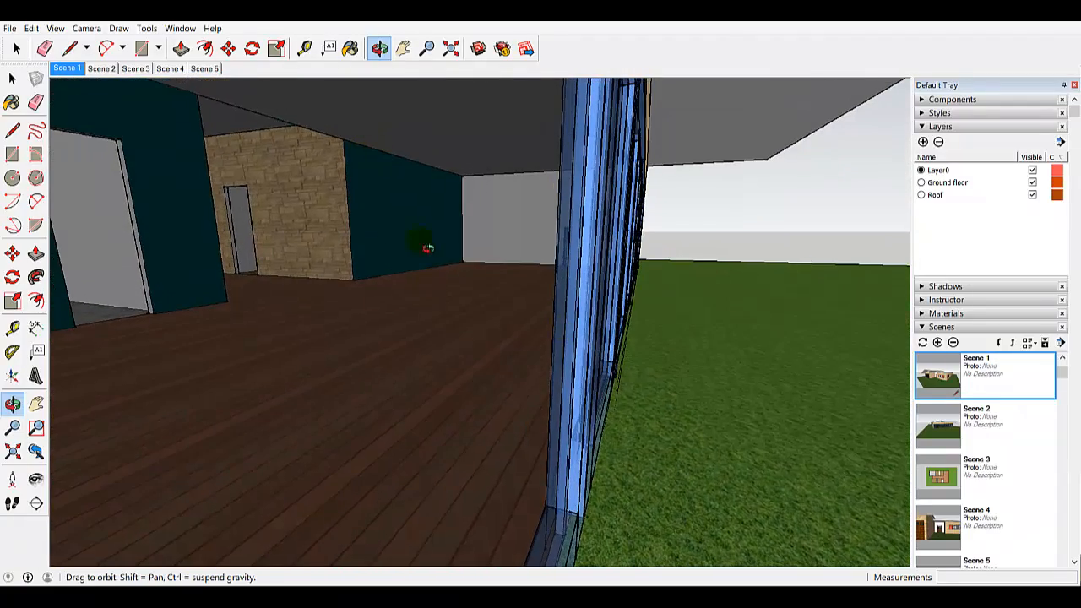
pyautogui.scroll(6, 356, 359)
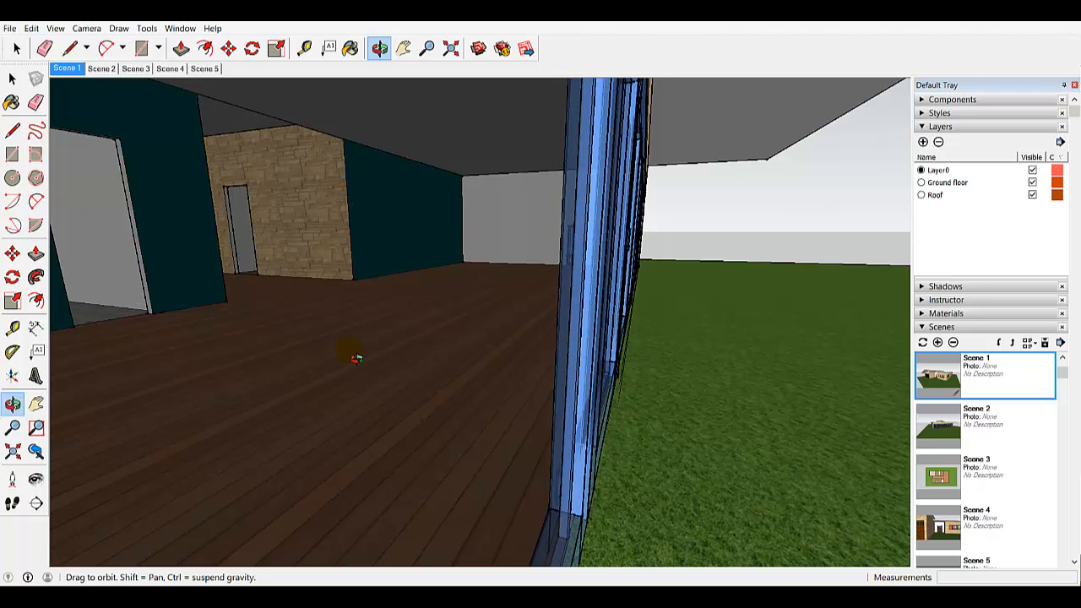
pyautogui.scroll(8, 357, 359)
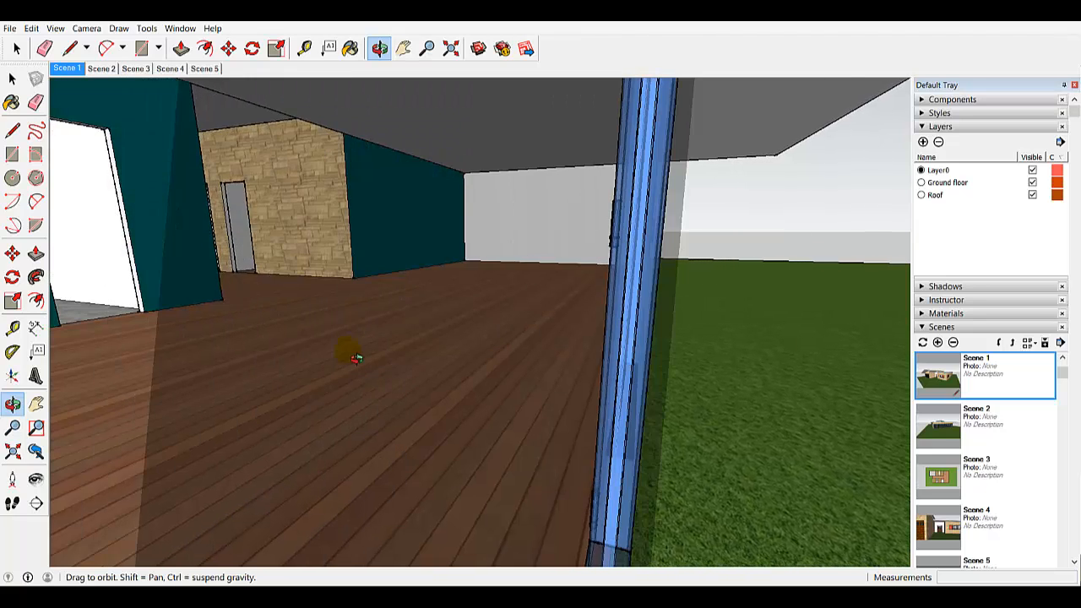
pyautogui.scroll(3, 357, 358)
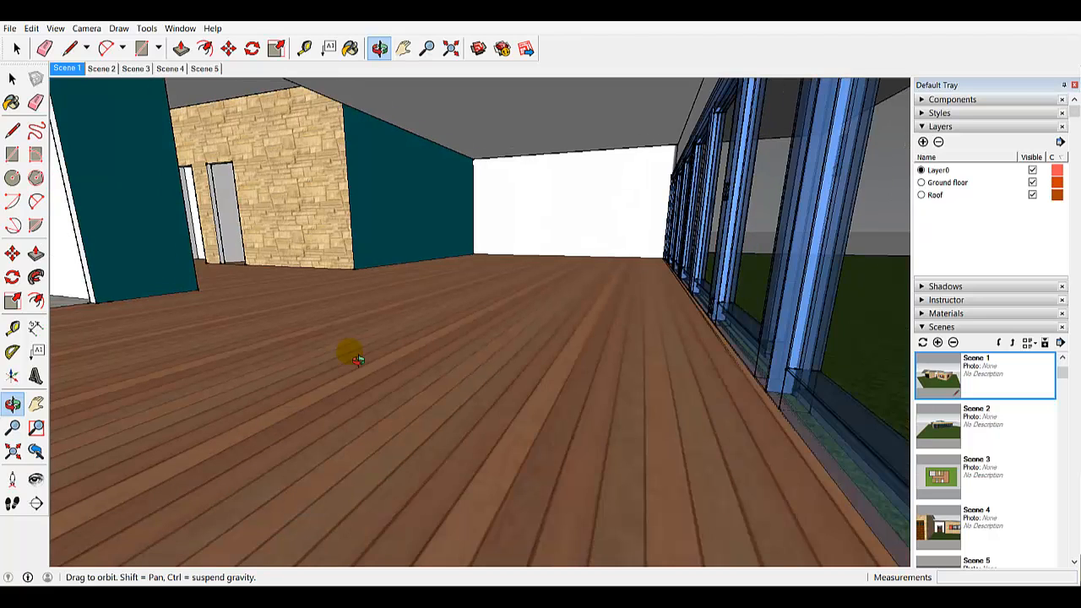
# Try a camera field of view of 80 degrees and a wider one of 100 degrees on the interior view
pyautogui.click(86, 28)
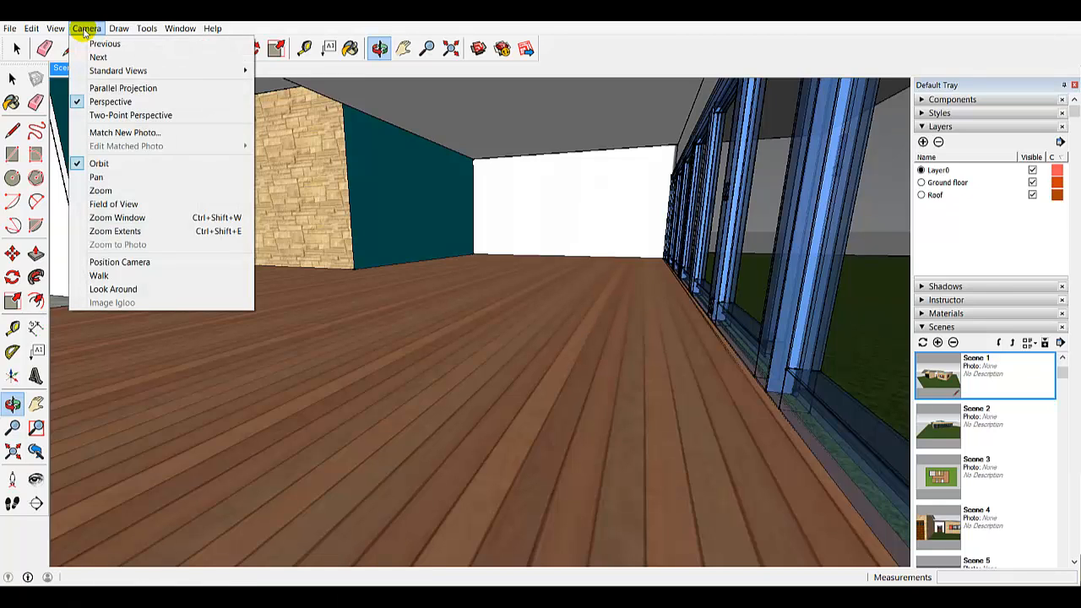
pyautogui.click(101, 205)
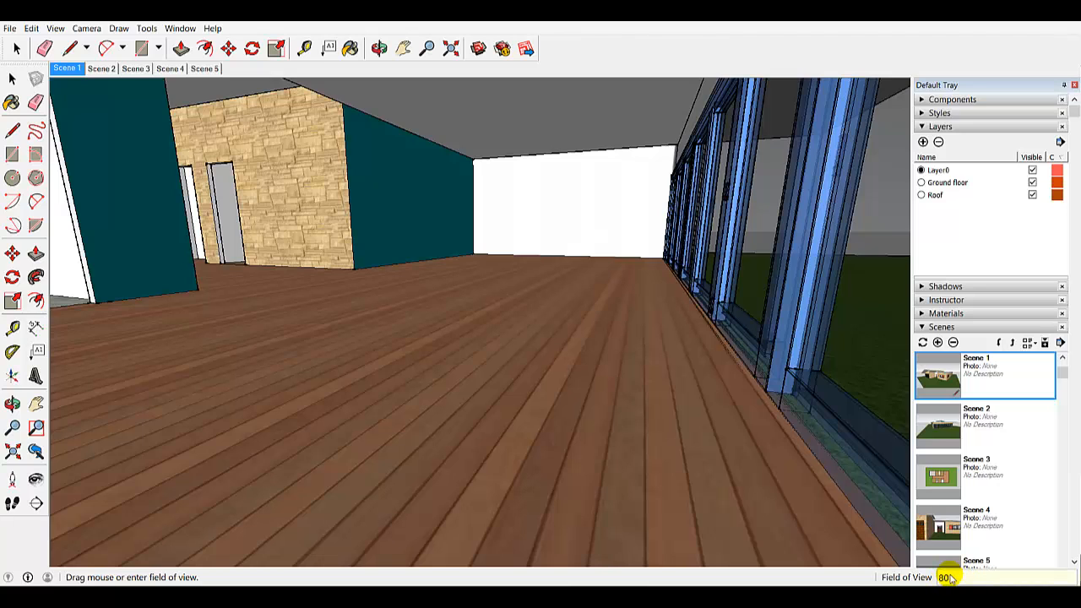
pyautogui.press('Return')
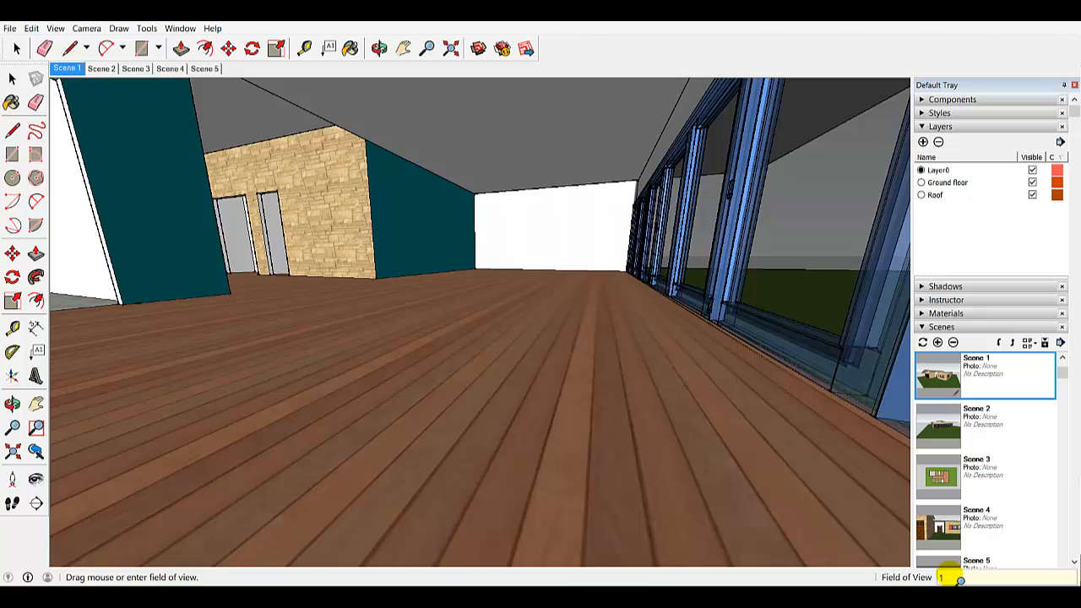
pyautogui.press('Return')
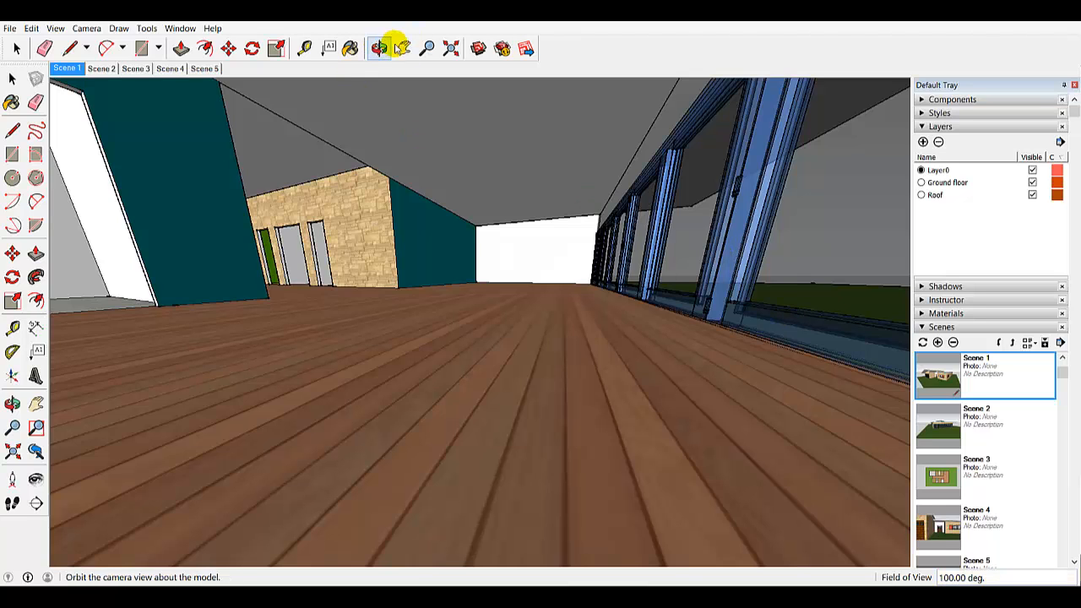
# Tilt the interior view down, set the field of view to 80 degrees and add a scene looking along the glass doors
pyautogui.click(402, 48)
pyautogui.moveTo(456, 276); pyautogui.dragTo(460, 292)
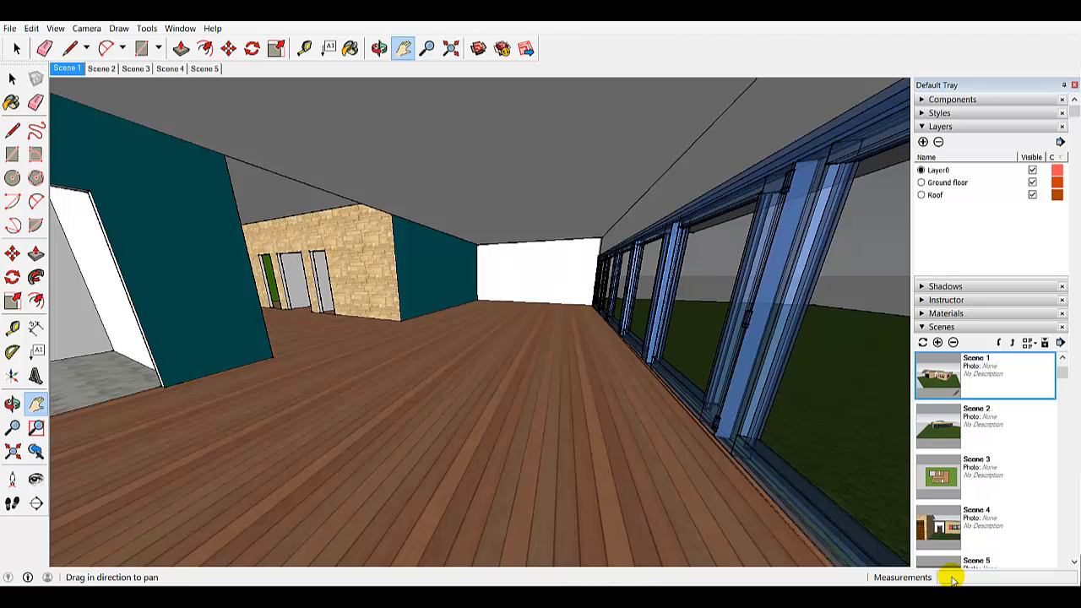
pyautogui.click(91, 30)
pyautogui.click(93, 204)
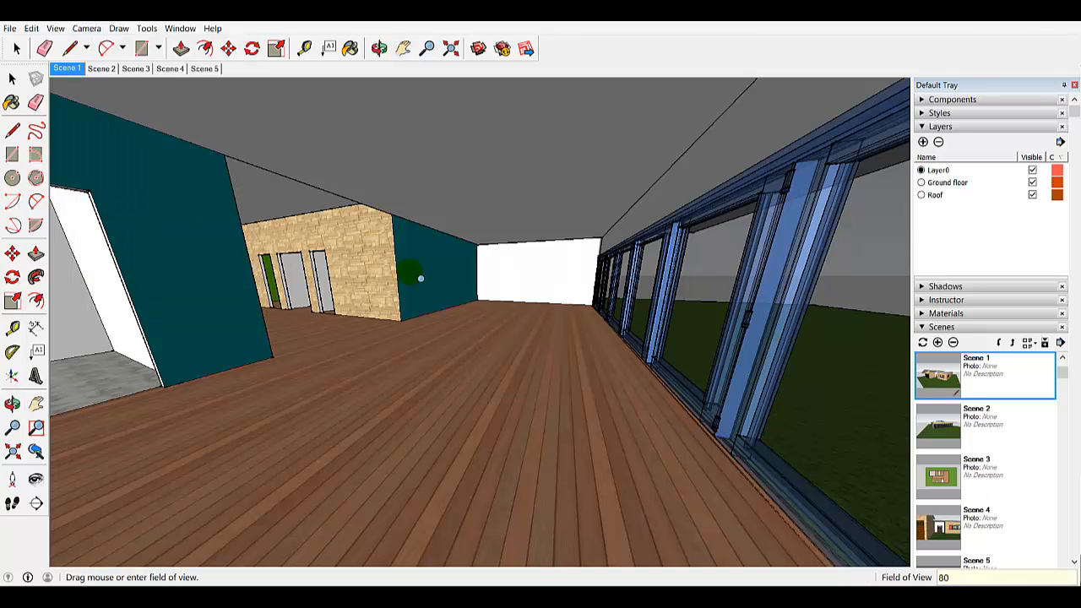
pyautogui.press('Return')
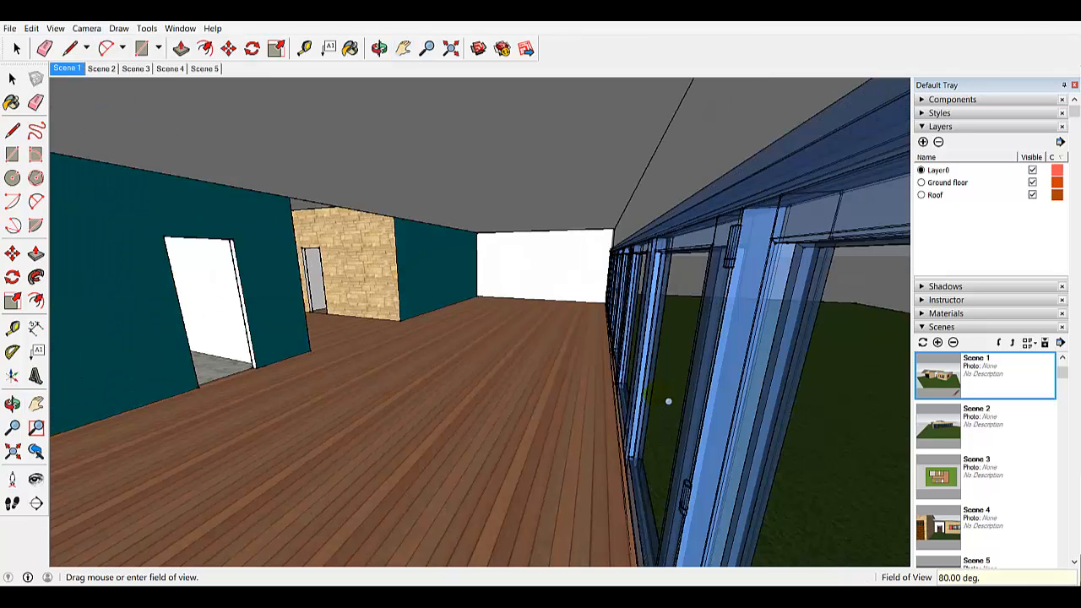
pyautogui.click(938, 342)
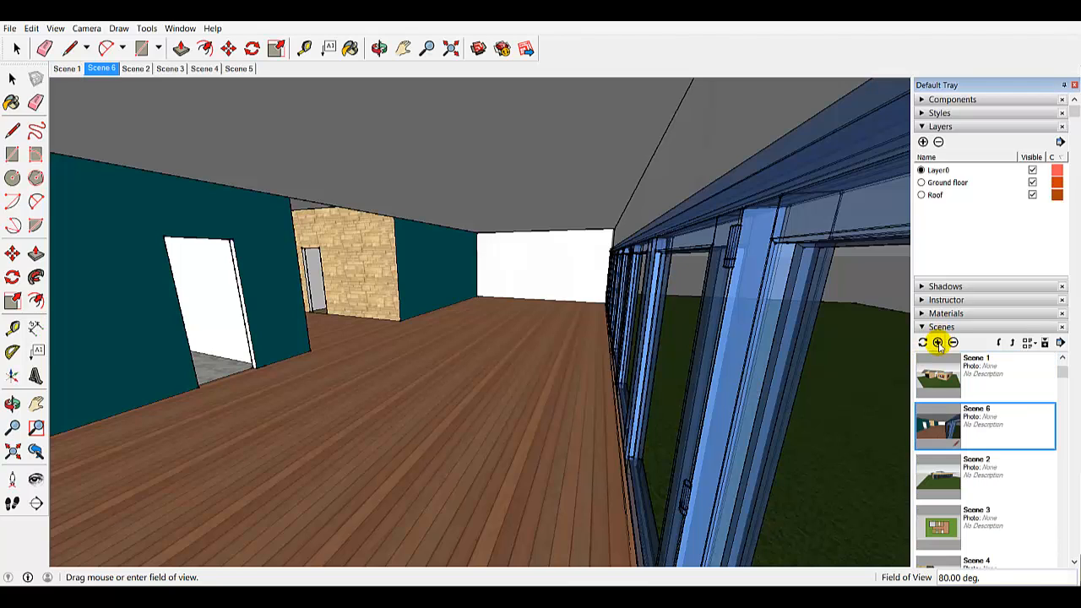
# Turn the camera around inside the room to look toward the opposite white wall and doorways, and add a scene
pyautogui.click(377, 49)
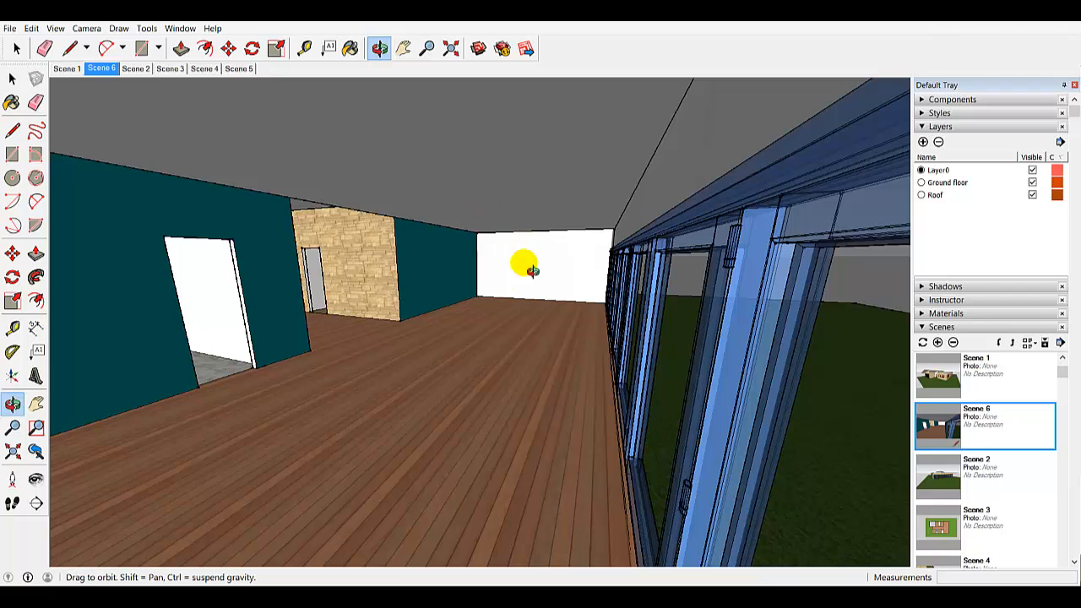
pyautogui.moveTo(524, 261); pyautogui.dragTo(415, 260)
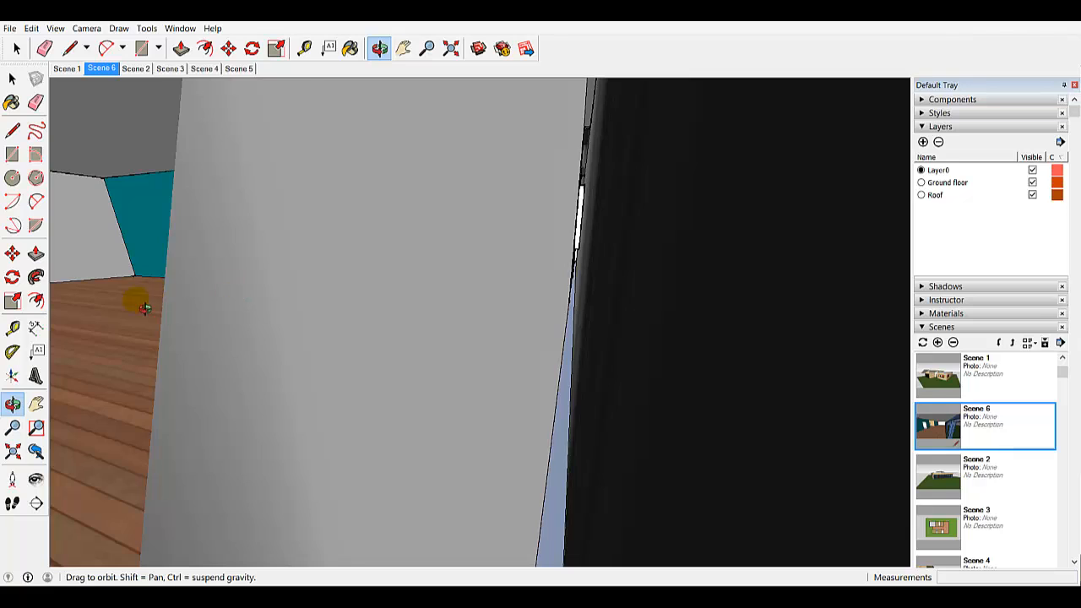
pyautogui.moveTo(145, 308); pyautogui.dragTo(127, 353)
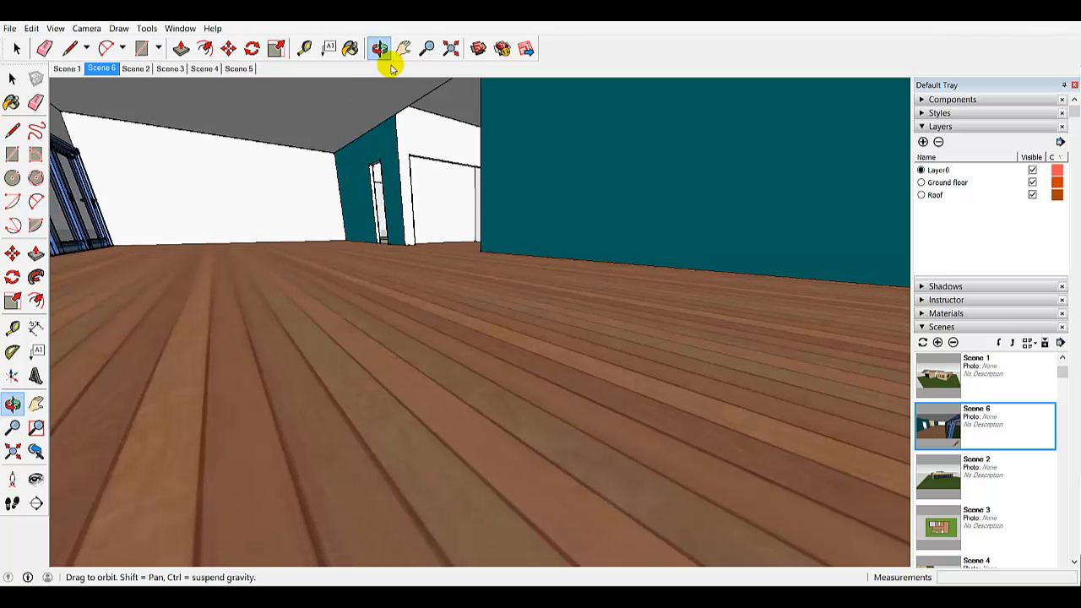
pyautogui.click(403, 49)
pyautogui.moveTo(362, 265); pyautogui.dragTo(419, 302)
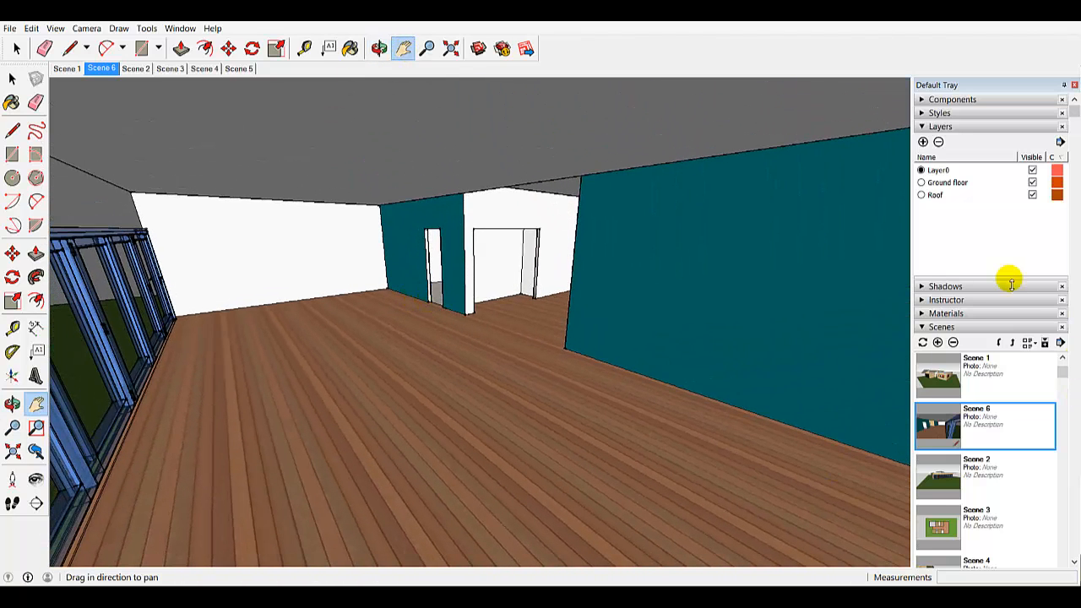
pyautogui.click(937, 342)
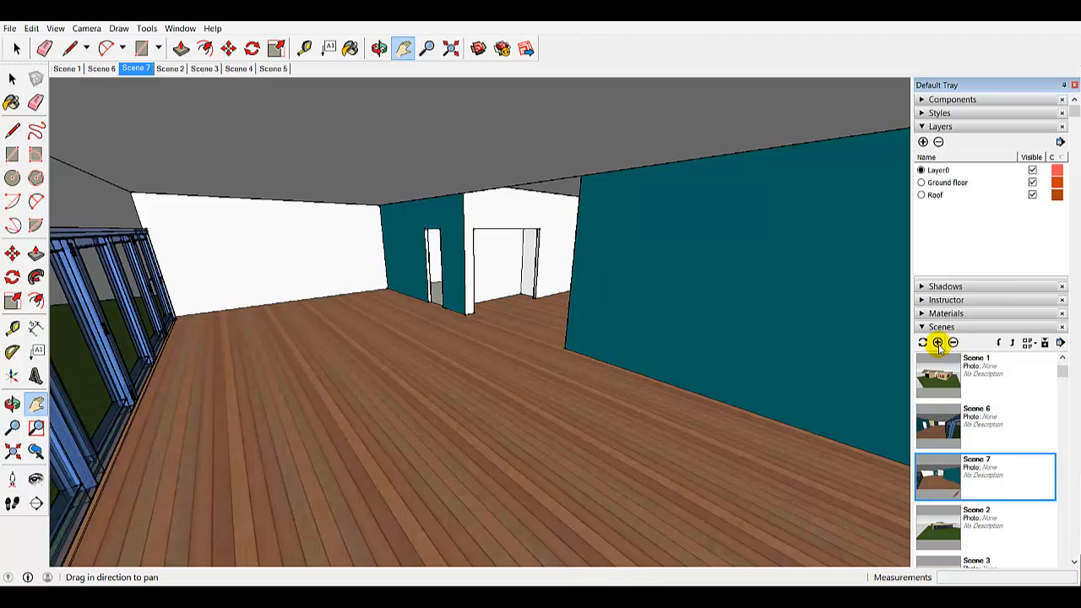
# Play the scene animation to check the order of the scenes, pause it at Scene 4 and close the playback
pyautogui.click(56, 29)
pyautogui.moveTo(76, 221)
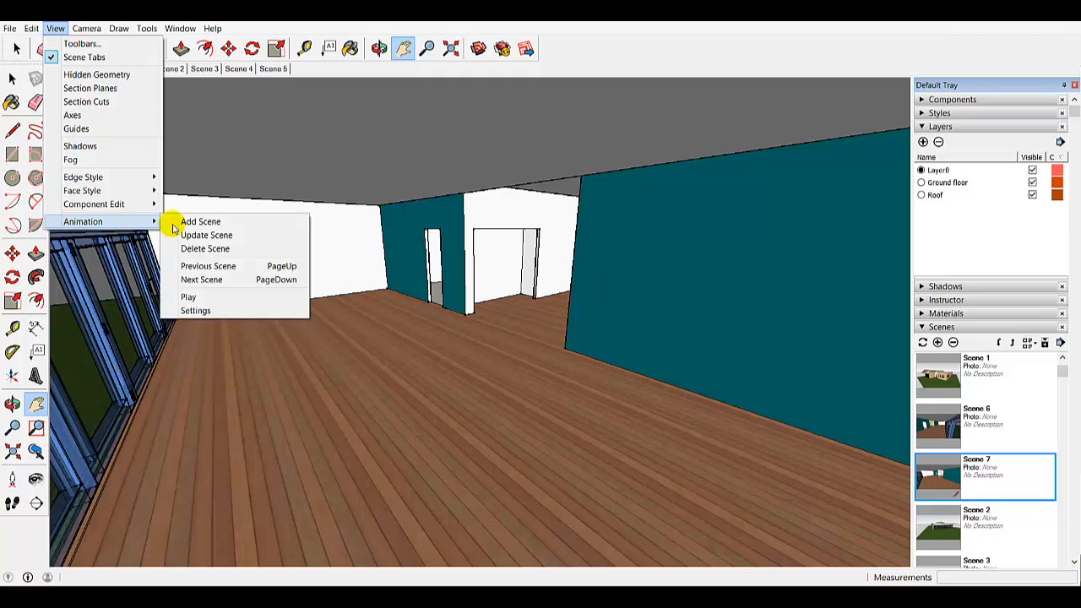
pyautogui.click(207, 295)
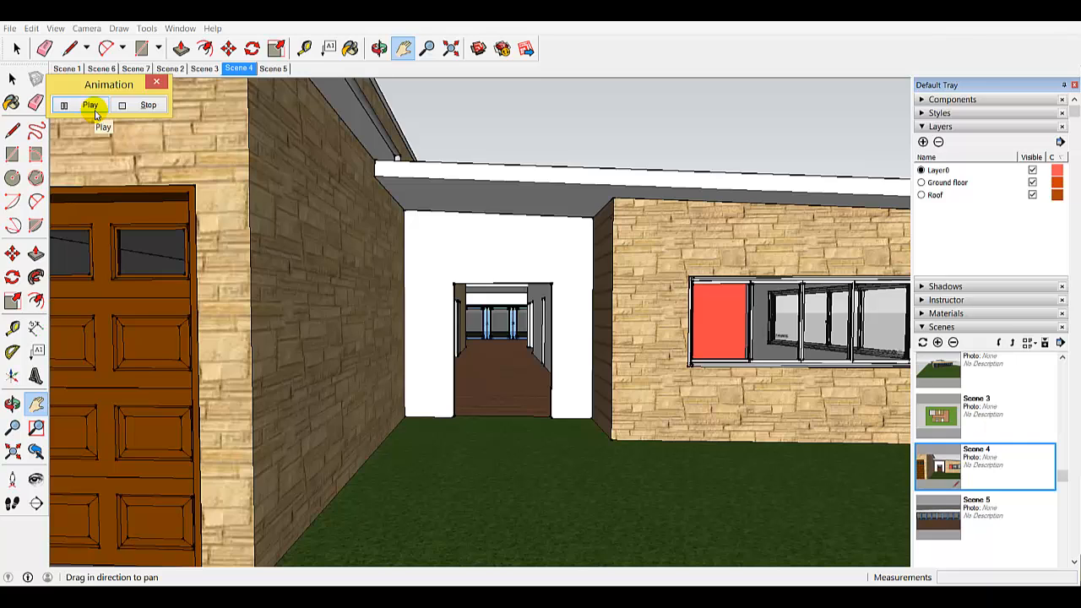
pyautogui.click(91, 107)
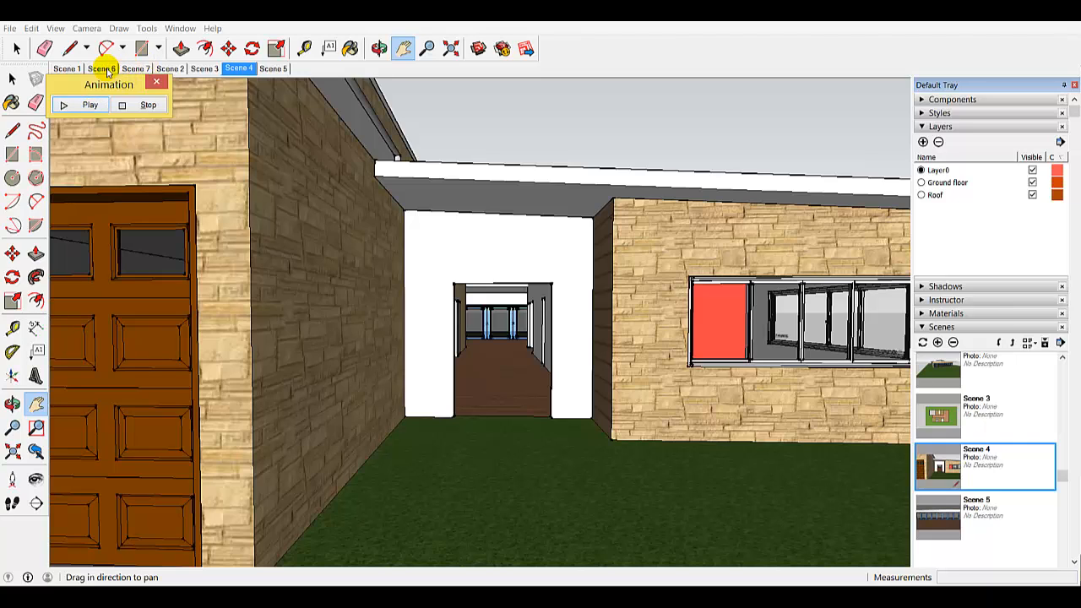
pyautogui.click(107, 71)
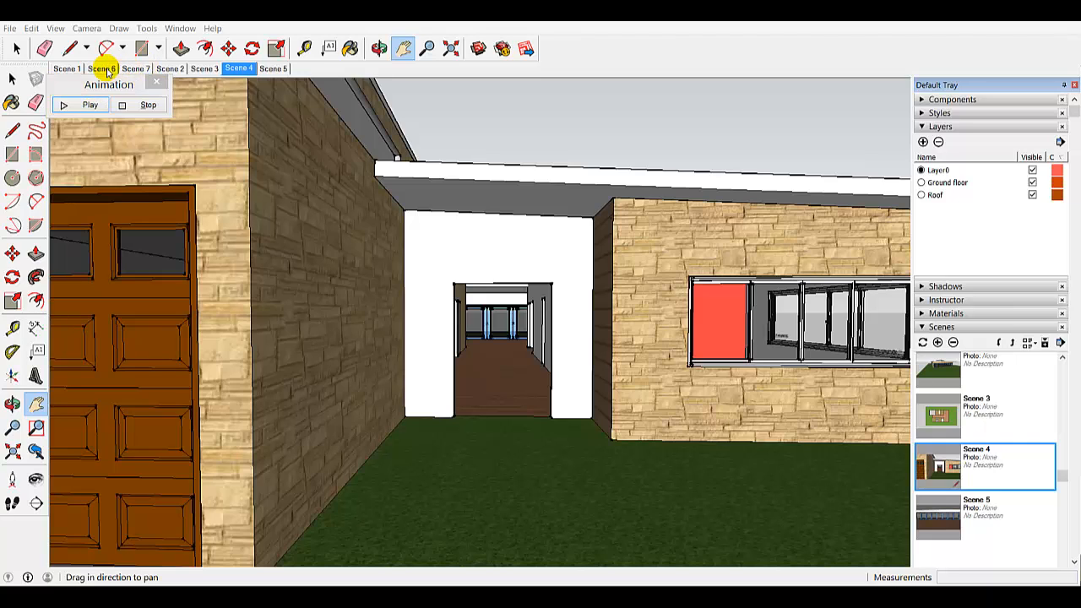
pyautogui.click(156, 84)
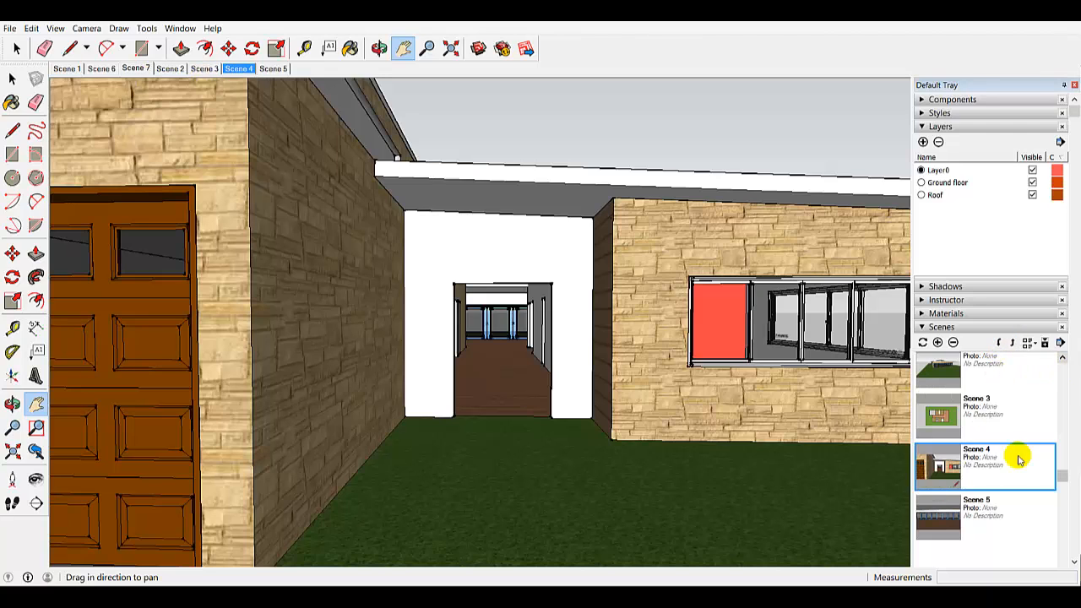
# Move Scene 6 down the scene order until it comes directly after Scene 5
pyautogui.moveTo(1061, 485); pyautogui.dragTo(1072, 357)
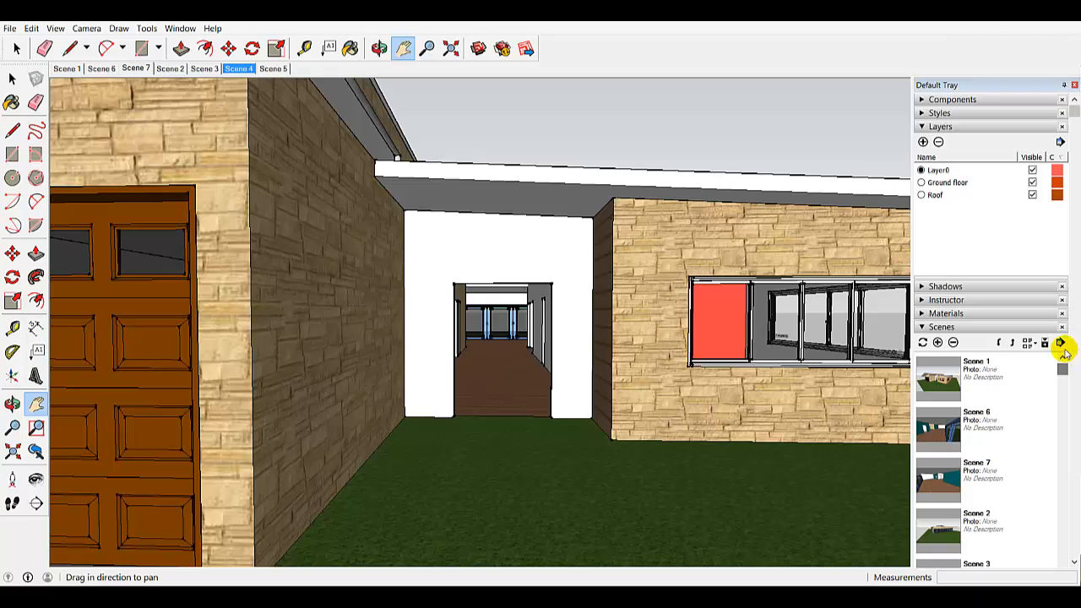
pyautogui.click(947, 429)
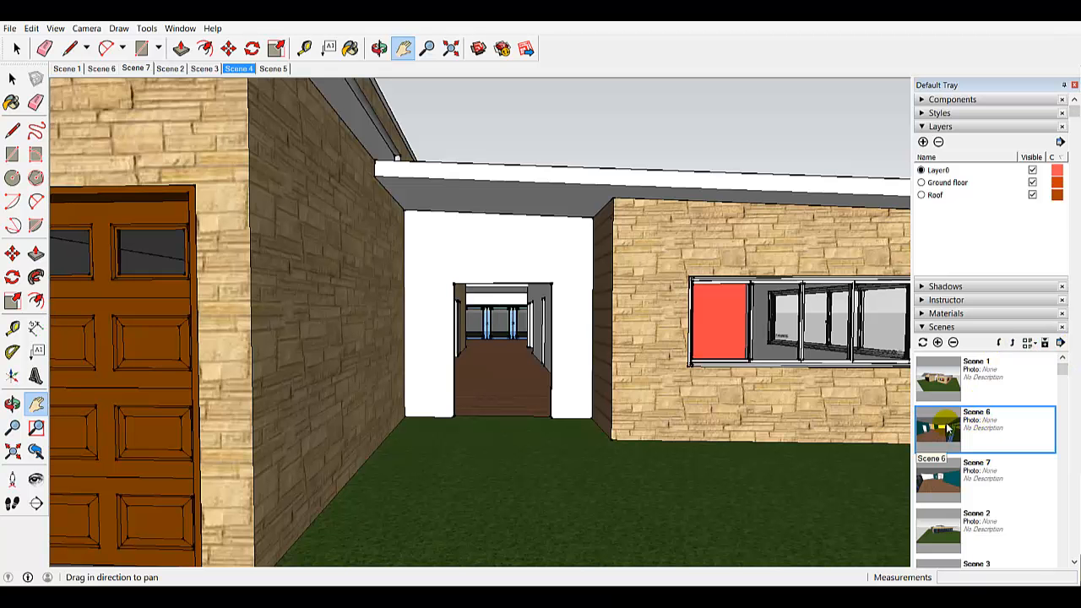
pyautogui.click(1000, 343)
pyautogui.click(1000, 342)
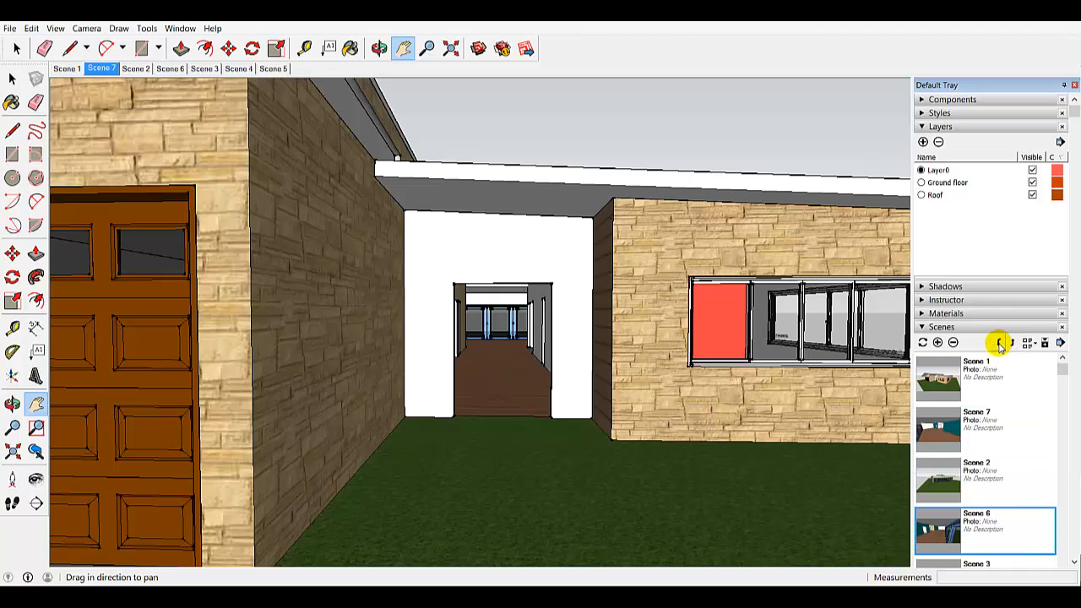
pyautogui.click(1000, 343)
pyautogui.click(1000, 343)
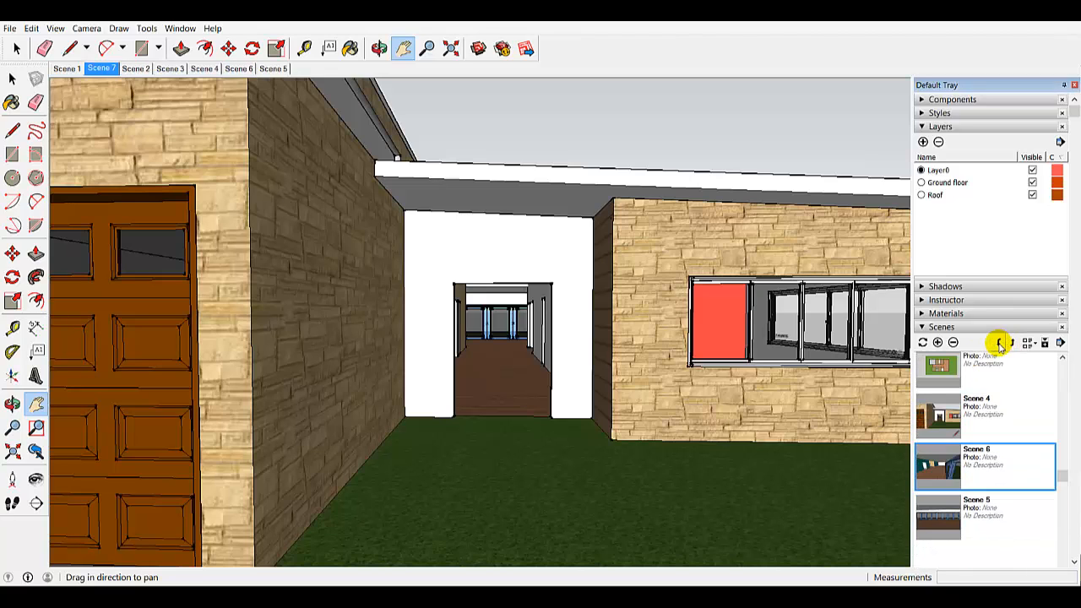
pyautogui.click(999, 343)
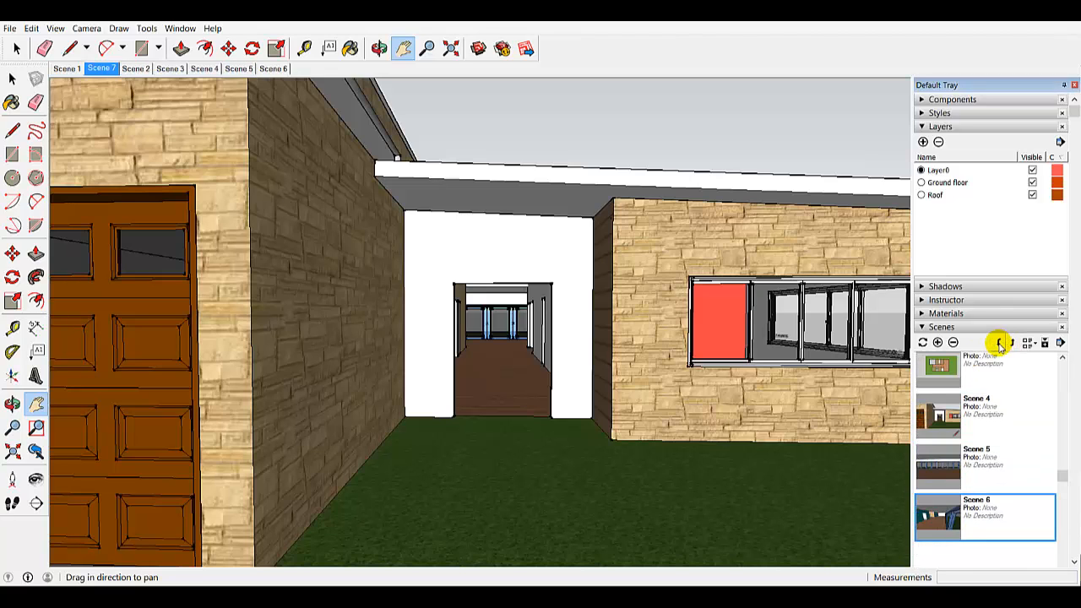
# Move Scene 7 down the scene order to the last position, directly after Scene 6
pyautogui.scroll(3, 984, 429)
pyautogui.click(988, 428)
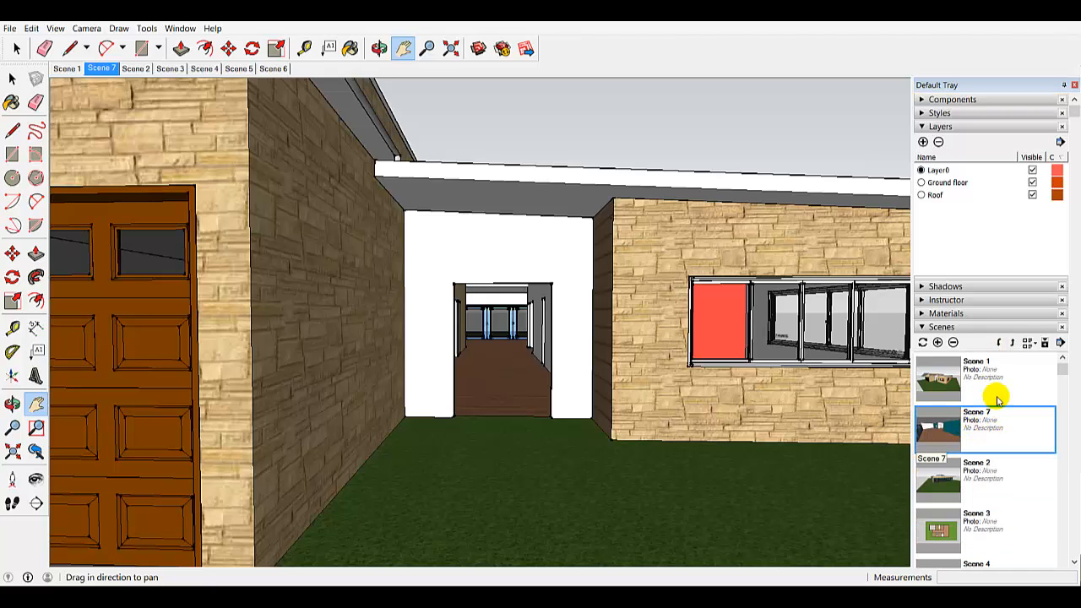
pyautogui.click(1000, 343)
pyautogui.click(1000, 343)
pyautogui.click(1000, 343)
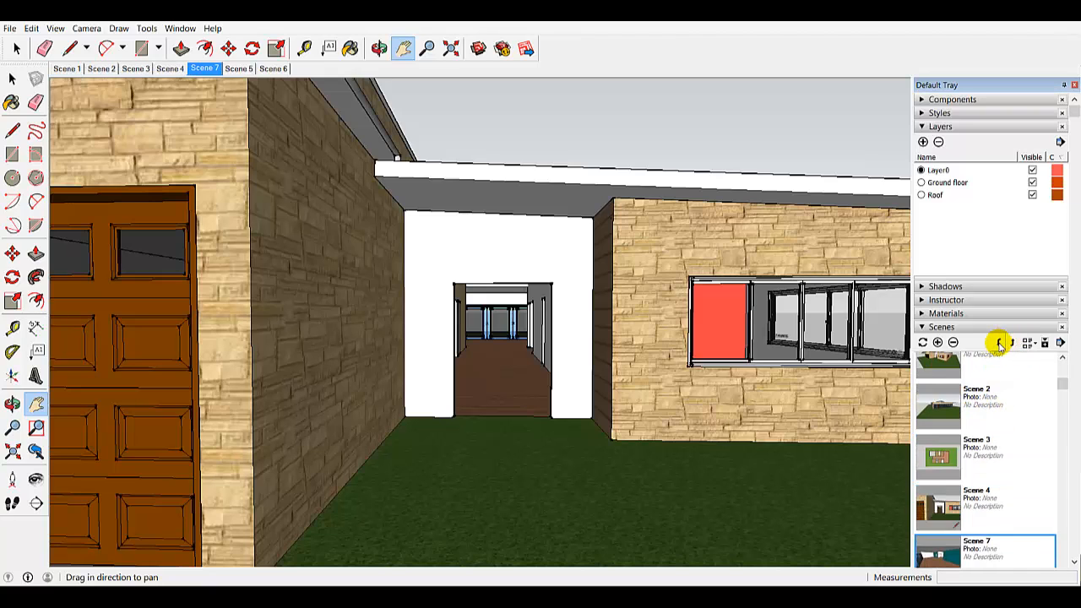
pyautogui.click(999, 343)
pyautogui.click(999, 343)
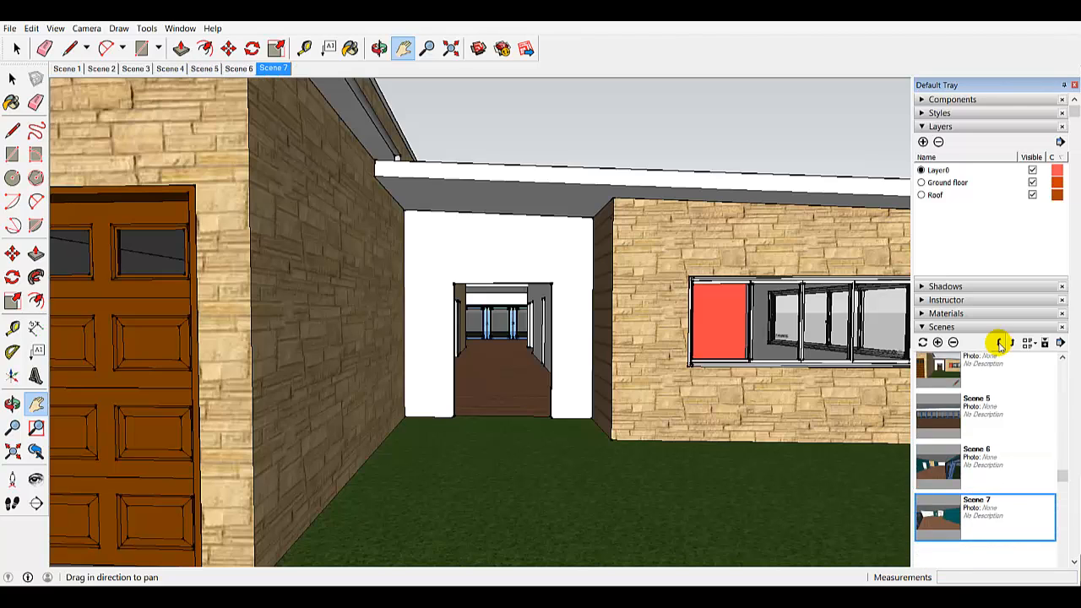
pyautogui.scroll(3, 1010, 478)
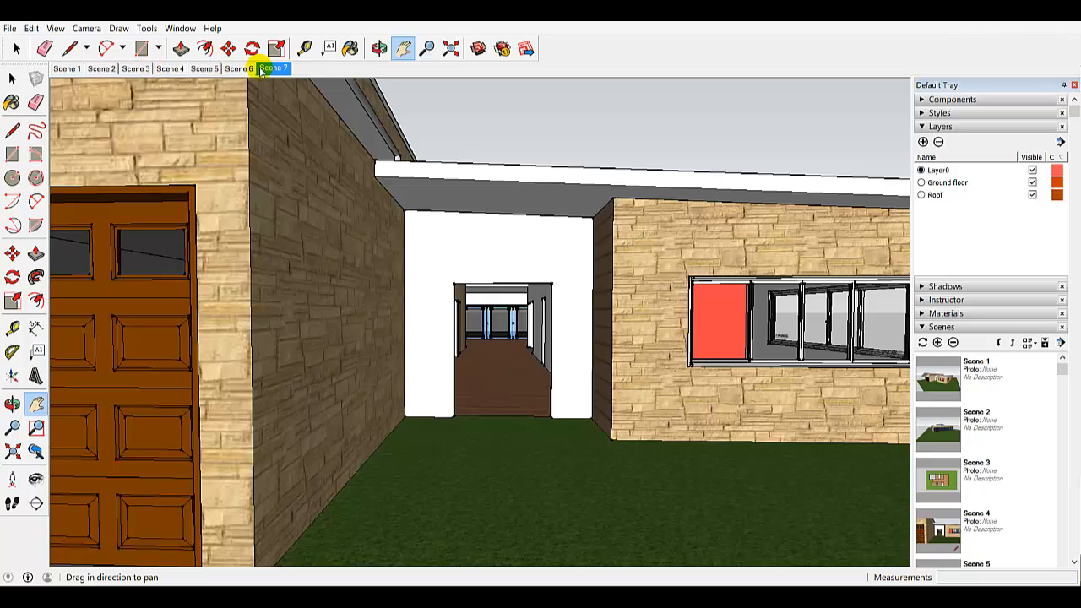
# Play the animation with the scenes in their new order, and stop it after watching the sequence
pyautogui.click(55, 28)
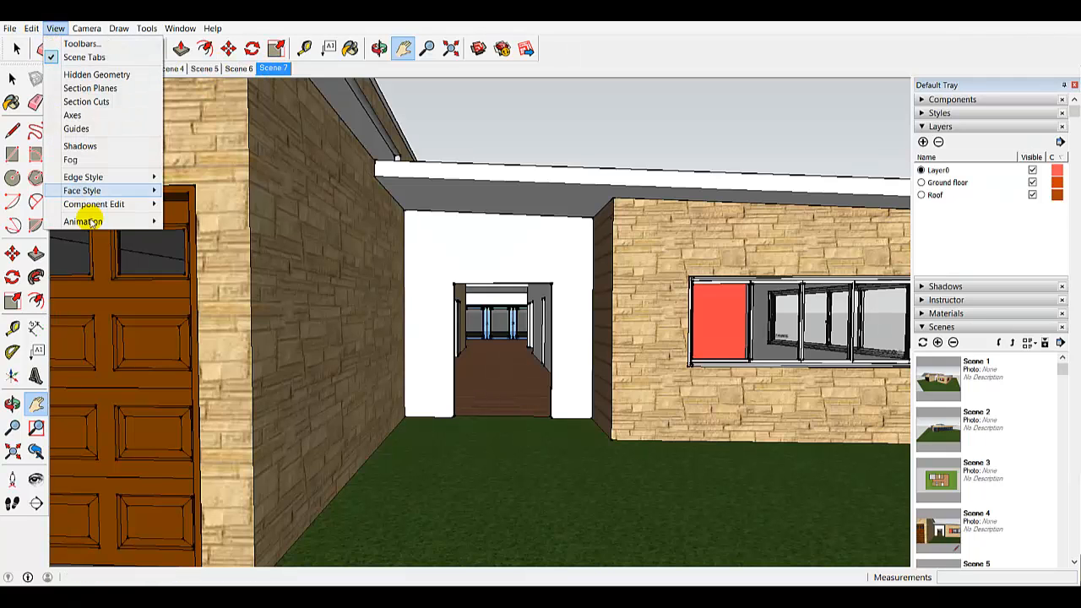
pyautogui.moveTo(91, 222)
pyautogui.click(187, 297)
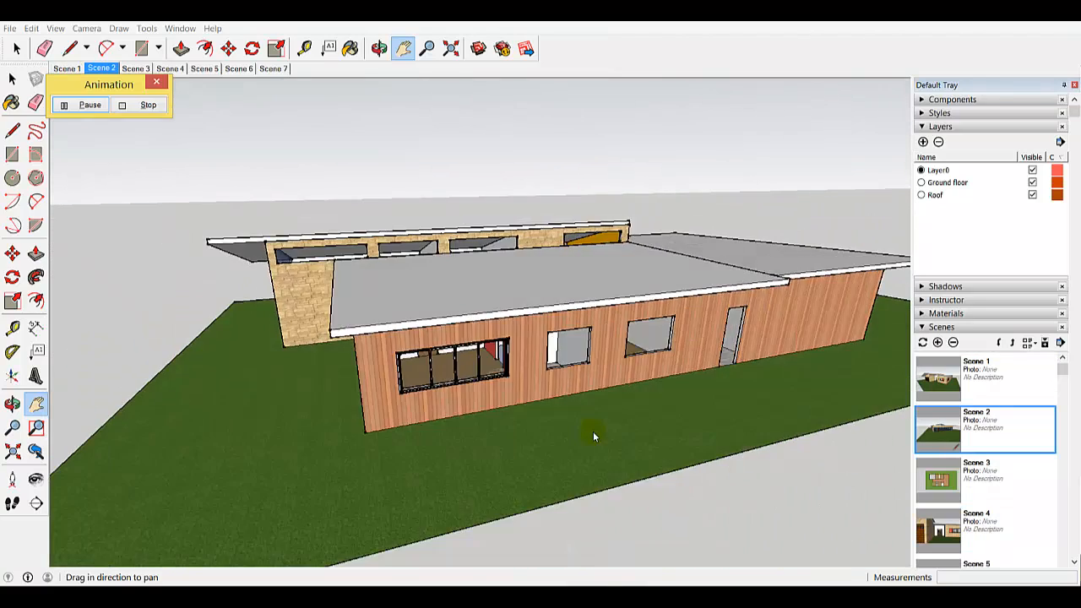
pyautogui.click(148, 104)
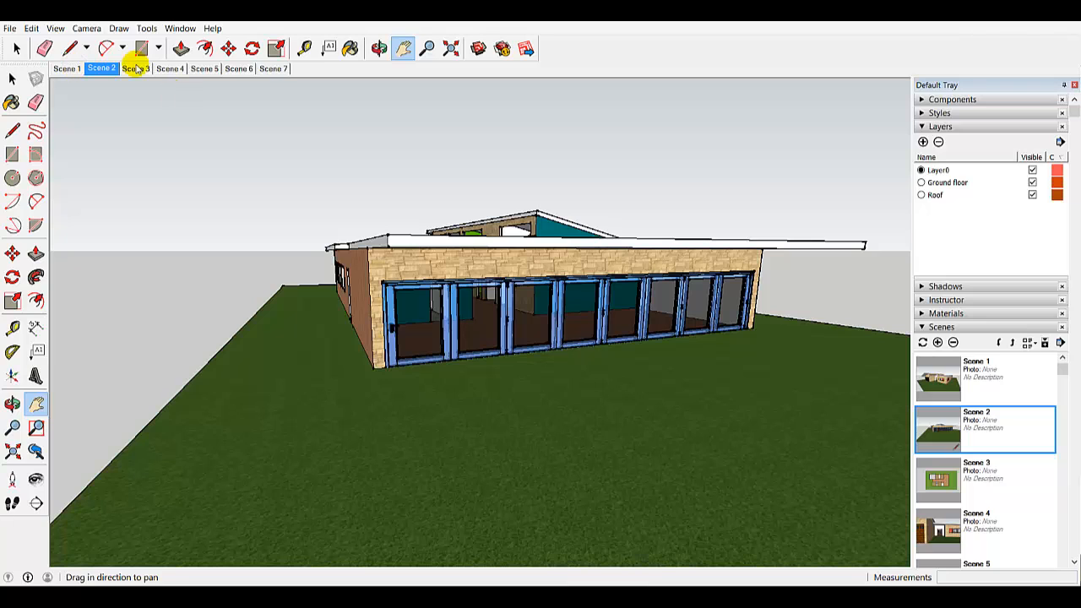
# Export the animation as an H.264 MP4 video, replacing everything after "model" in the suggested file name with "animation"
pyautogui.click(9, 28)
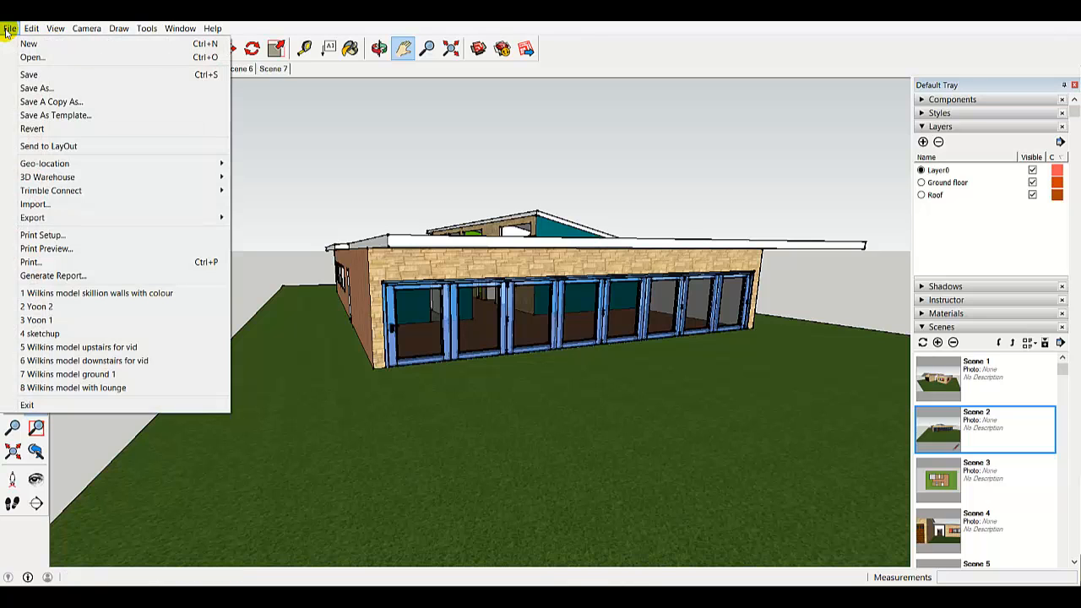
pyautogui.moveTo(39, 217)
pyautogui.moveTo(265, 259)
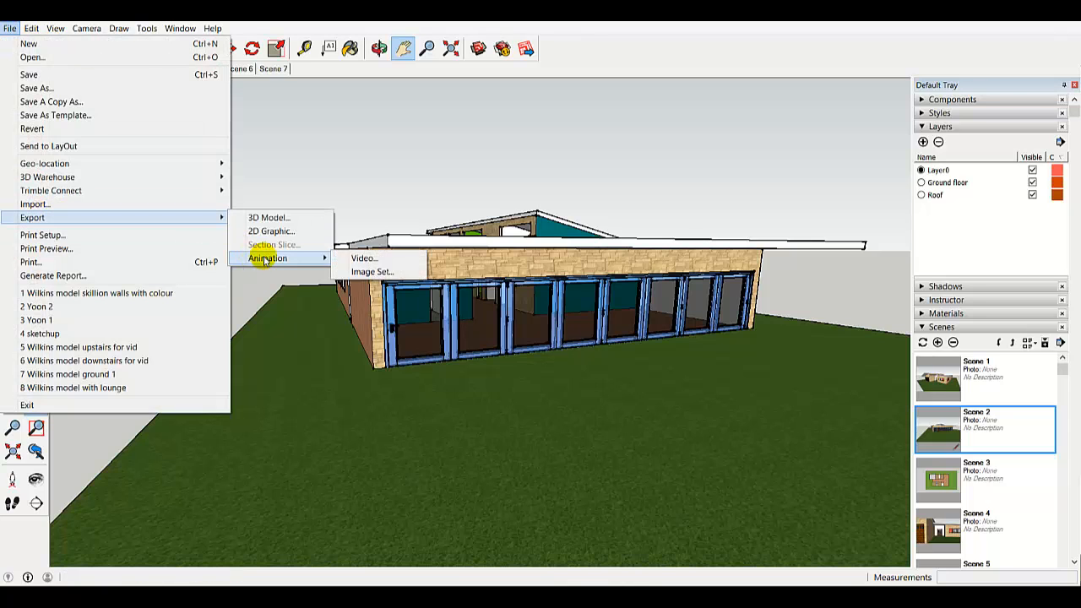
pyautogui.click(365, 259)
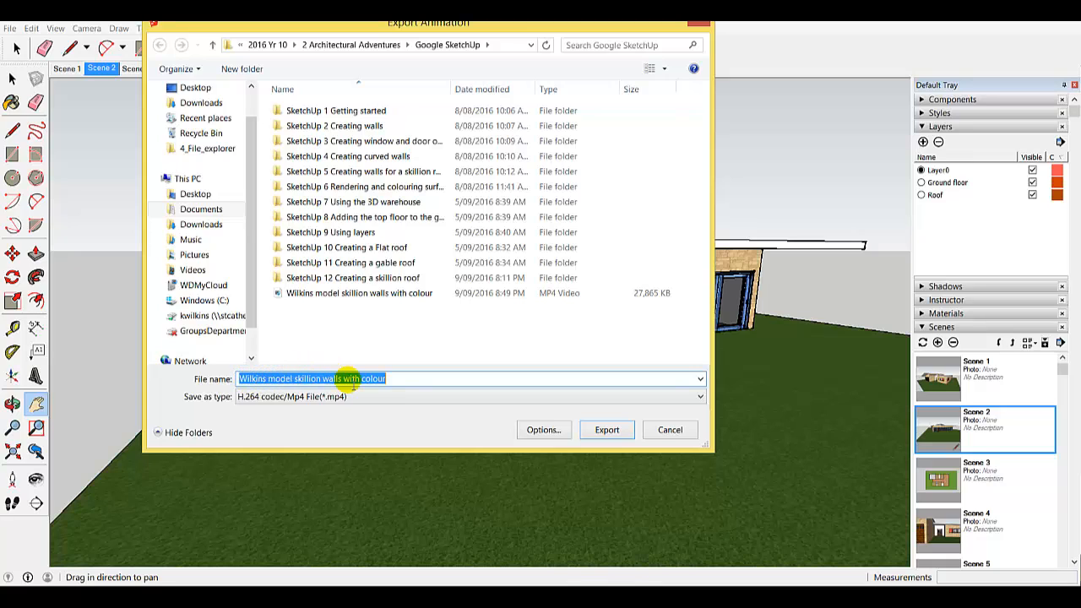
pyautogui.moveTo(397, 384); pyautogui.dragTo(294, 378)
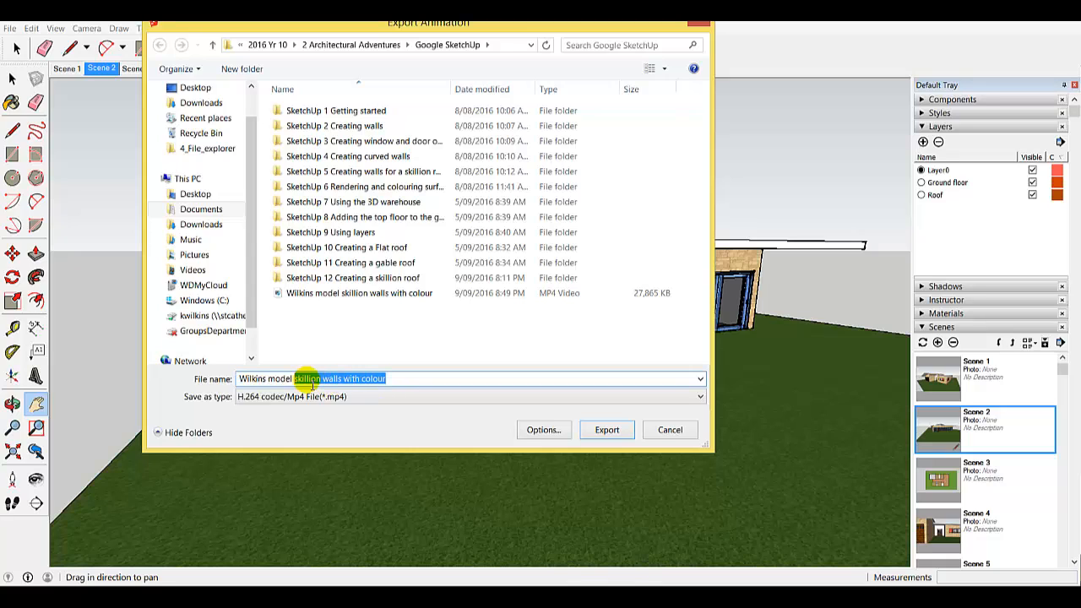
pyautogui.write('animation')
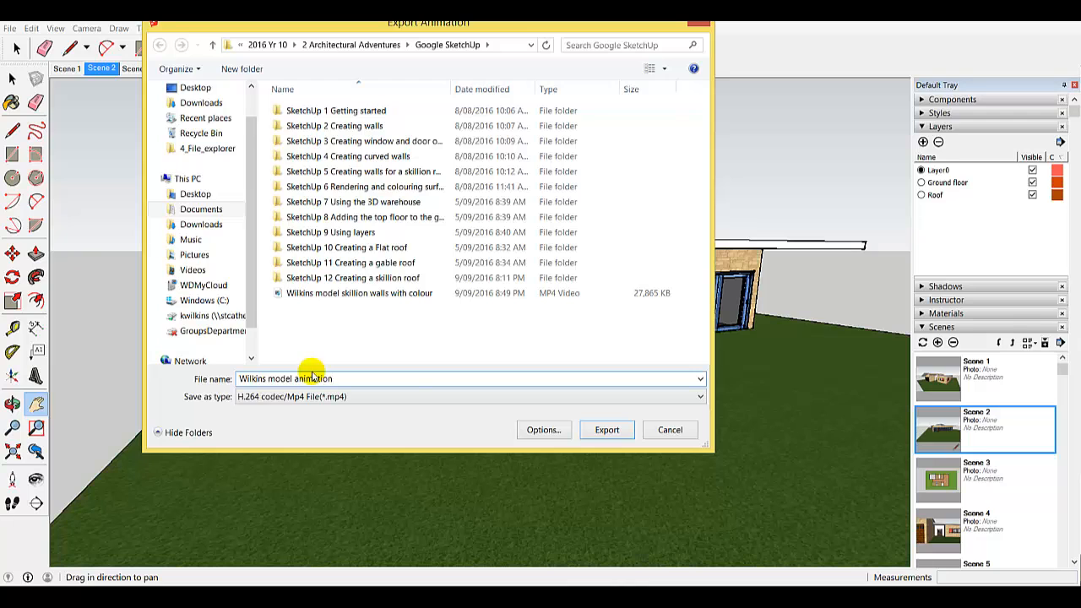
pyautogui.click(607, 430)
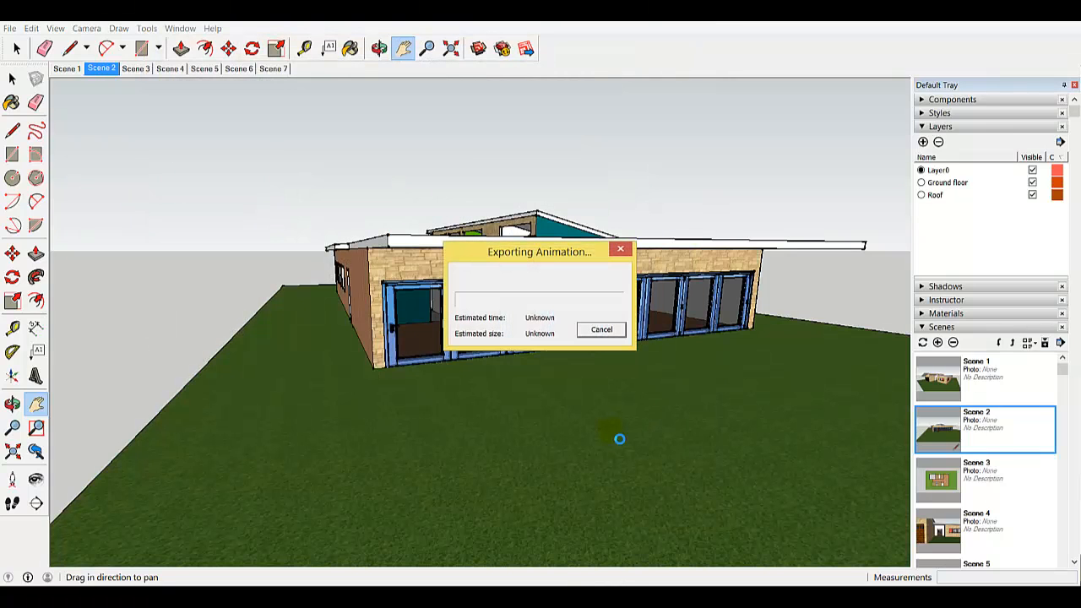